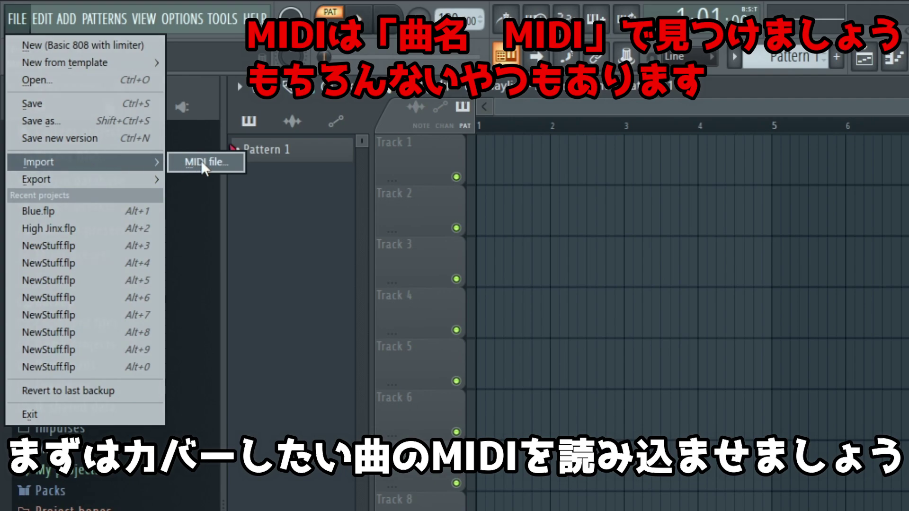
- Import the Ruv MIDI file from the Zavodila download's MIDI folder and place its pattern at the start of Track 1
click(207, 161)
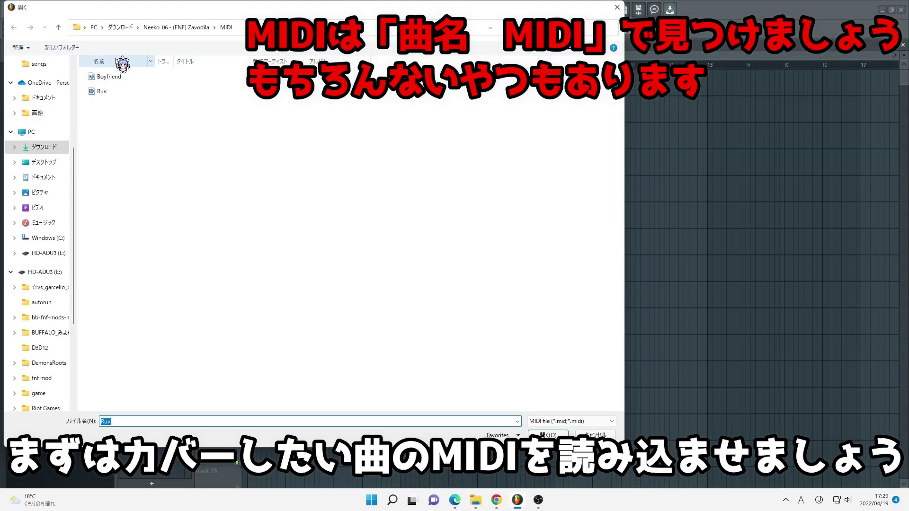
click(134, 30)
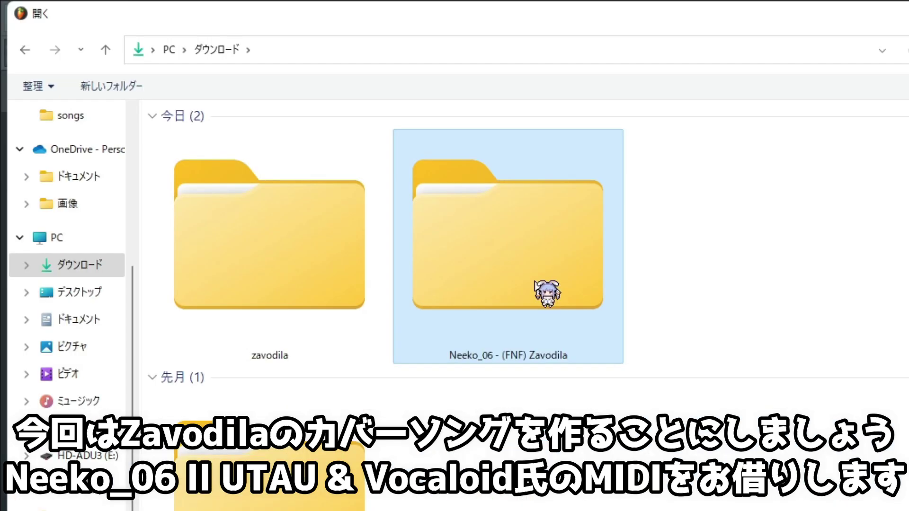
double_click(310, 182)
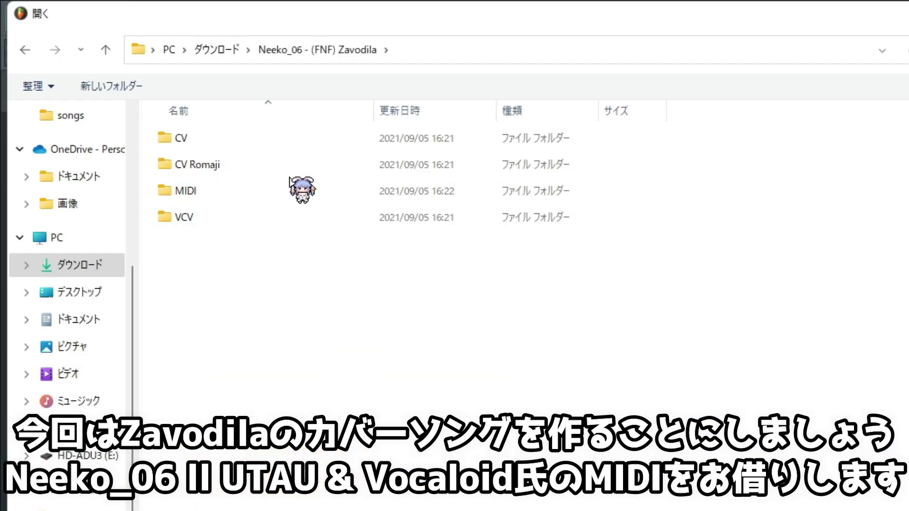
double_click(235, 192)
click(235, 169)
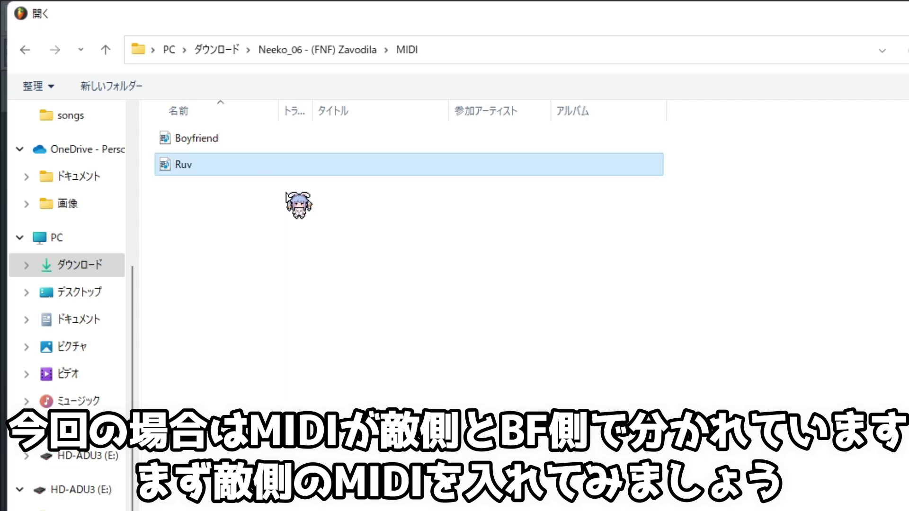
double_click(235, 168)
key(Return)
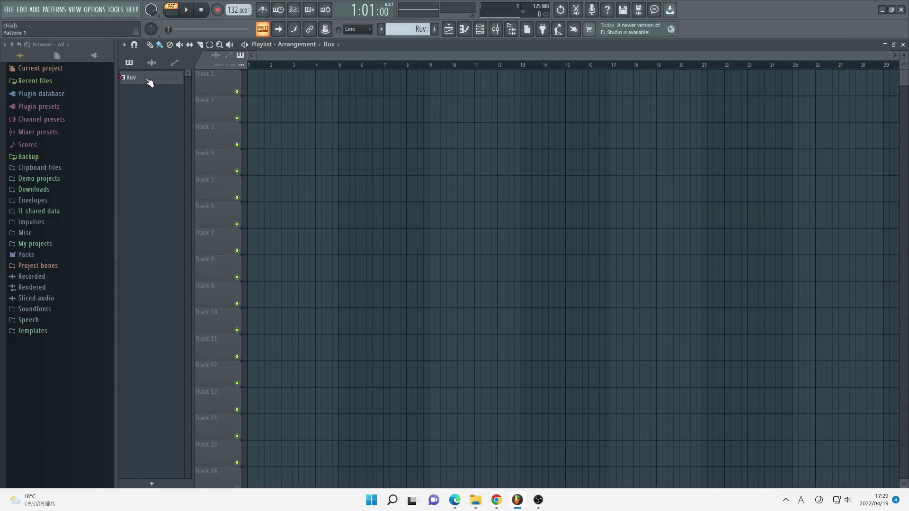
drag(266, 147, 448, 152)
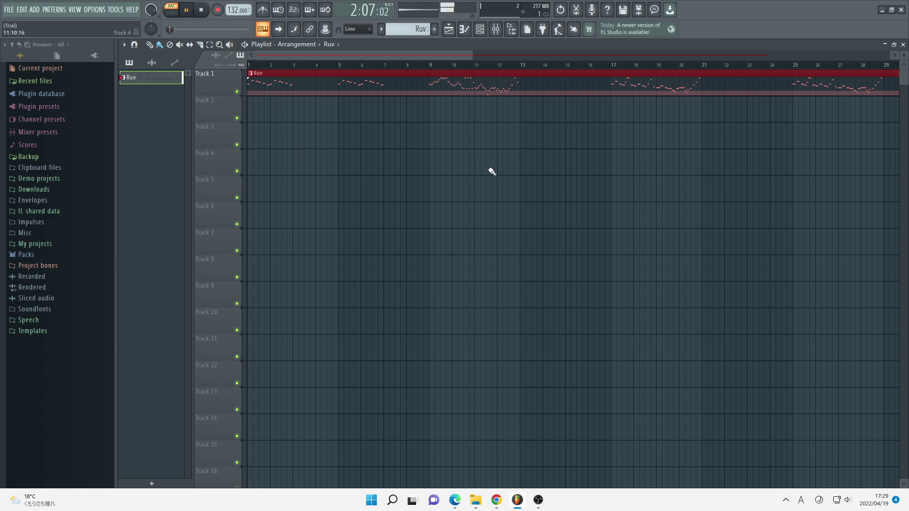
- Play back the Piano channel's notes in the piano roll to check the pitches, and return to the playlist
click(465, 29)
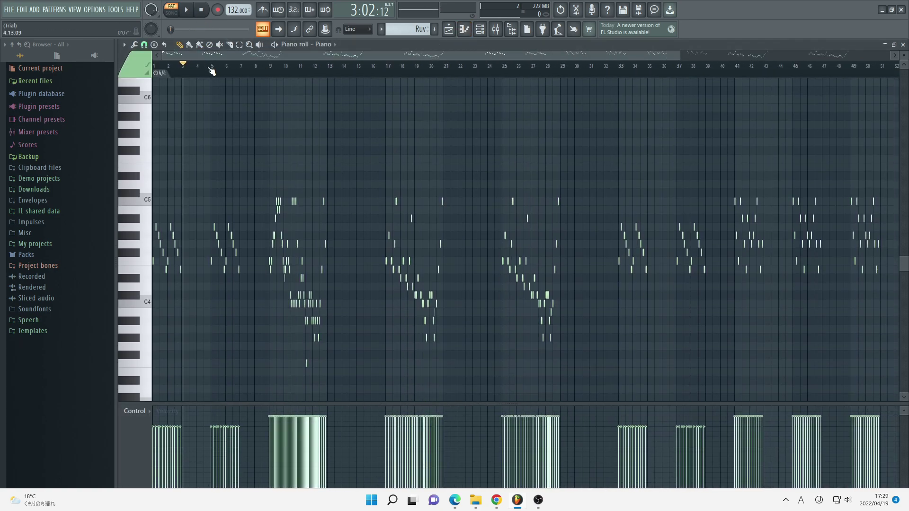
click(190, 10)
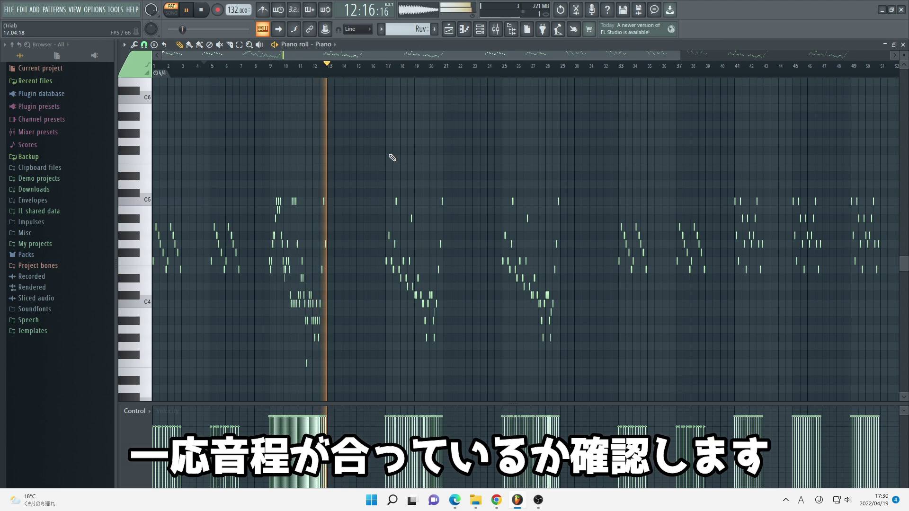
click(187, 10)
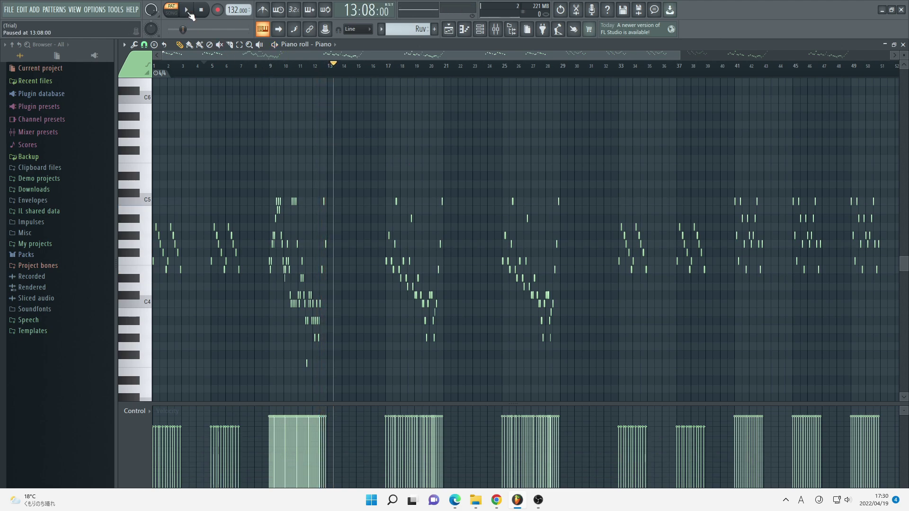
click(470, 34)
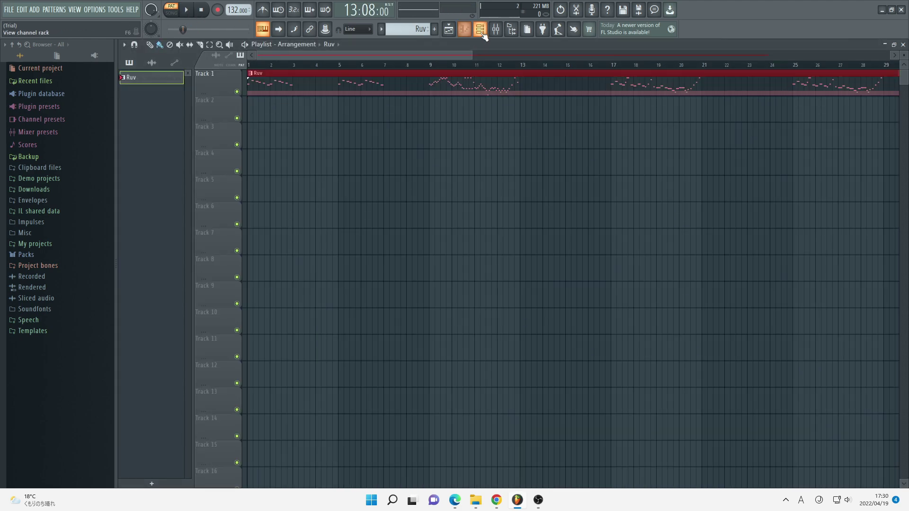
- Add a Slicex channel to the channel rack
click(481, 32)
click(422, 84)
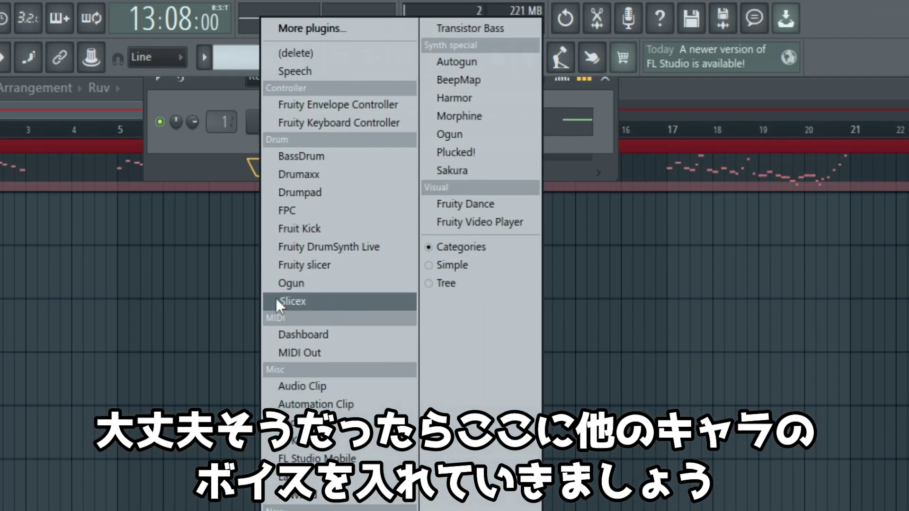
click(346, 300)
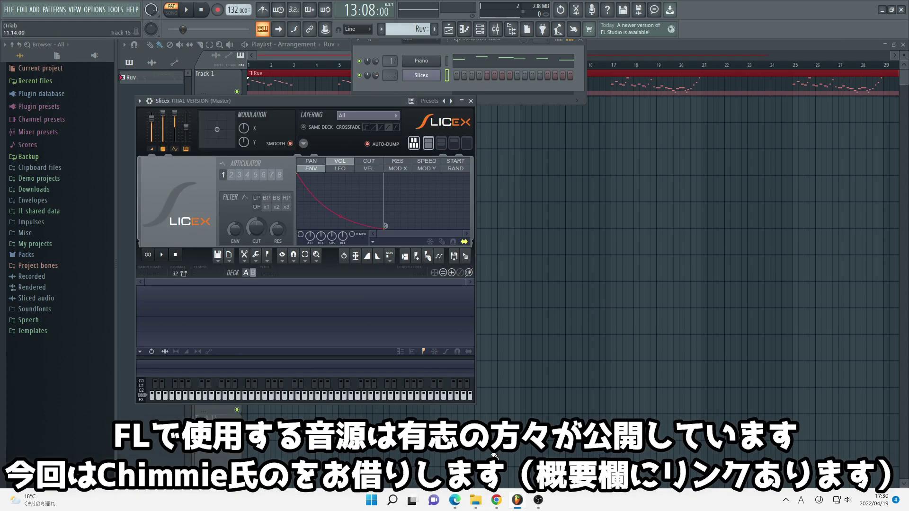
- Switch to File Explorer and find the Sarvente Chromatics folder under FNF-FANMADE-CHROMATIC-SCALES-main, Chromatics 2.0
click(475, 500)
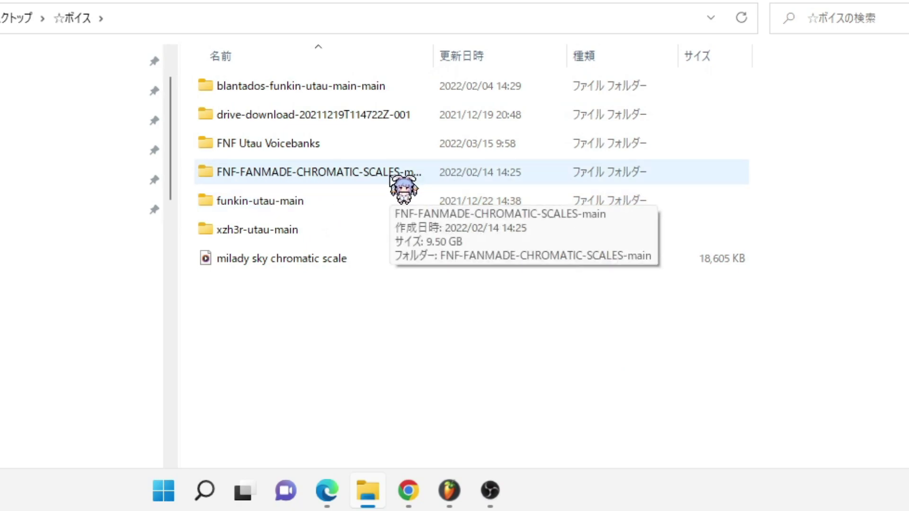
double_click(406, 174)
double_click(327, 89)
double_click(322, 86)
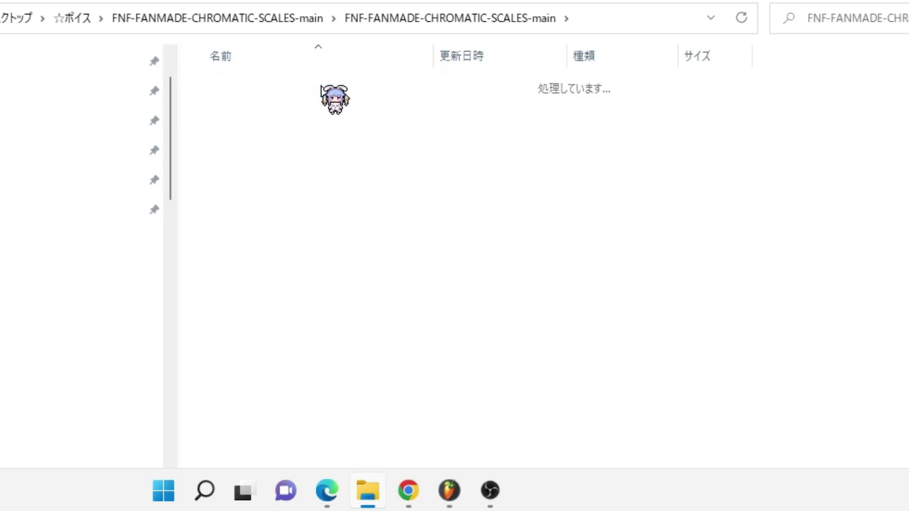
scroll(356, 16, down, 20)
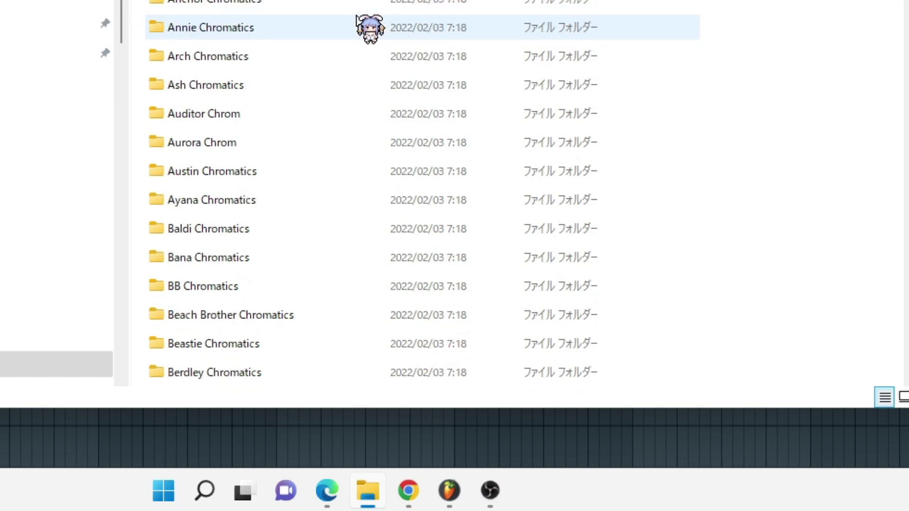
scroll(340, 145, down, 2)
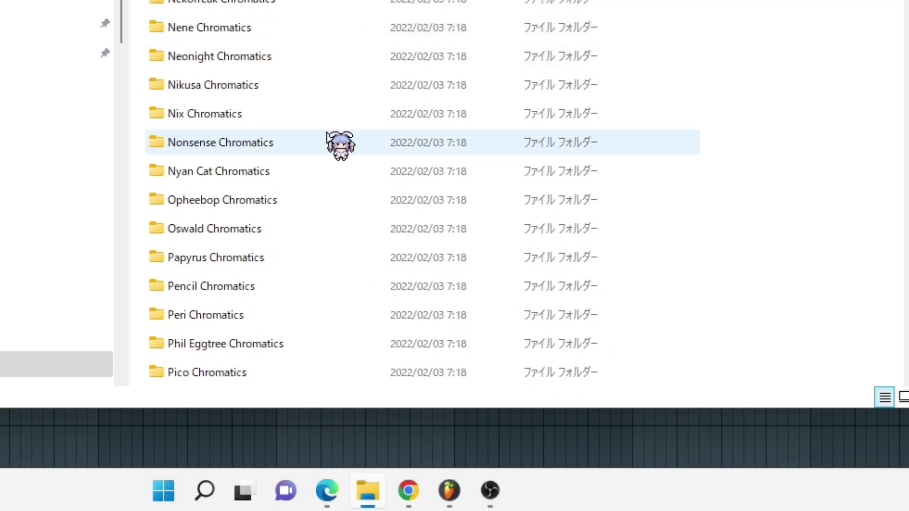
scroll(340, 144, down, 7)
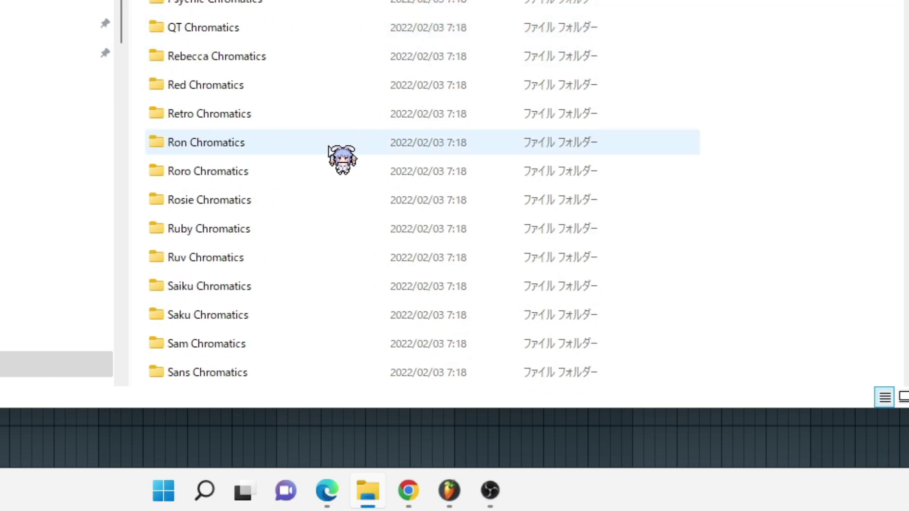
scroll(329, 148, down, 2)
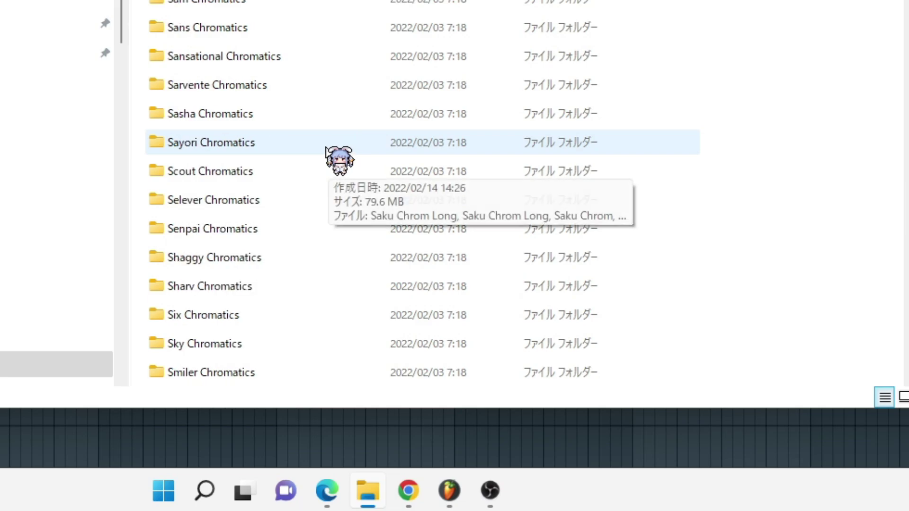
double_click(277, 84)
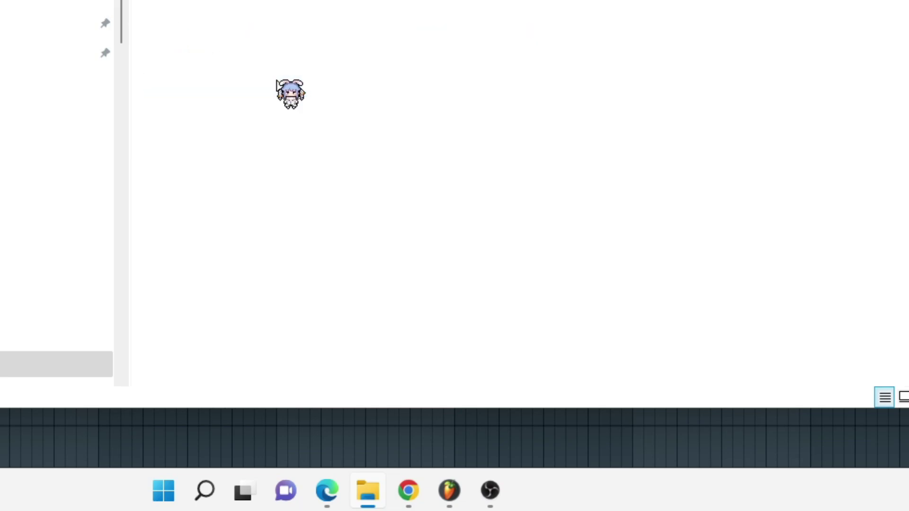
double_click(240, 83)
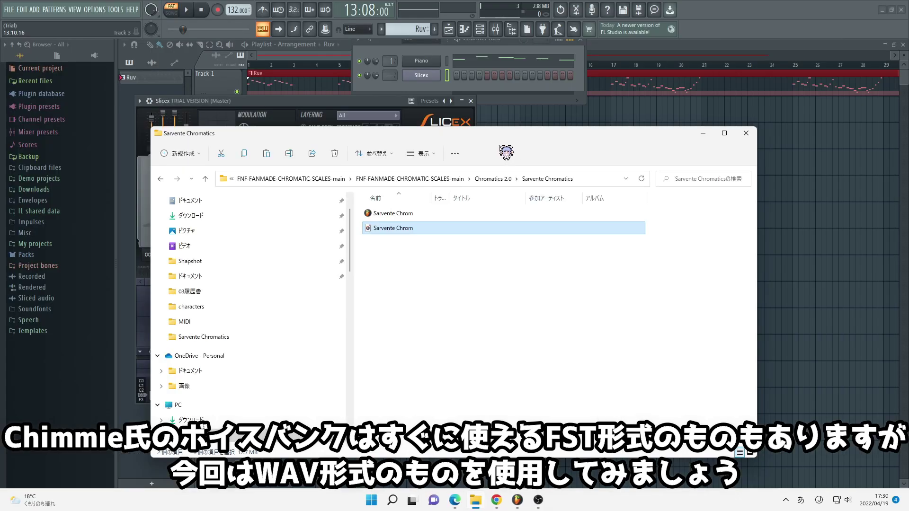
- Load the Sarvente Chrom WAV file into the Slicex deck and auto-slice it with markers
drag(498, 139, 779, 176)
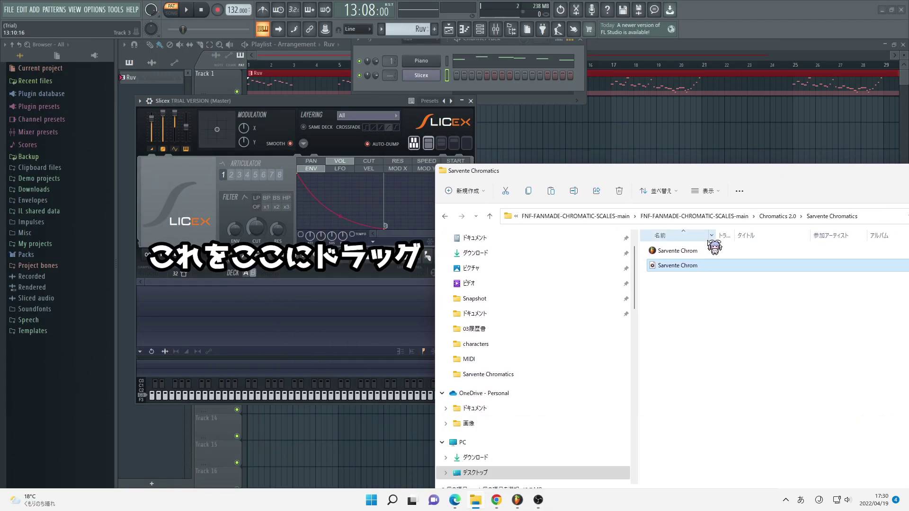
drag(680, 274, 303, 315)
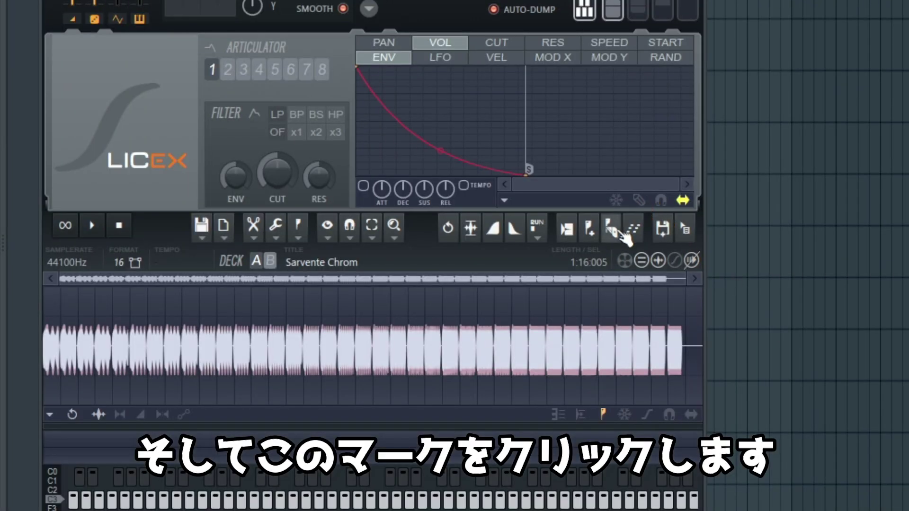
click(612, 230)
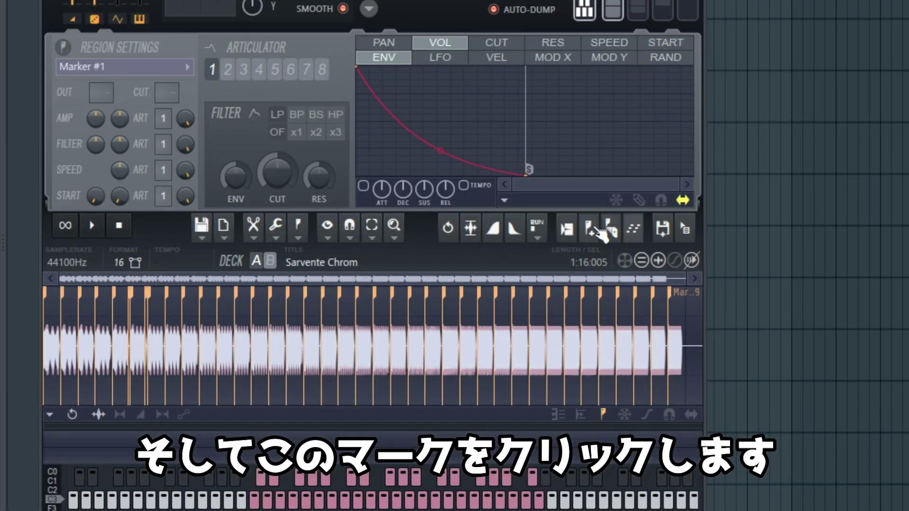
- Delete the surplus slice markers #8 and #6 from the Sarvente Chrom sample
scroll(237, 308, up, 3)
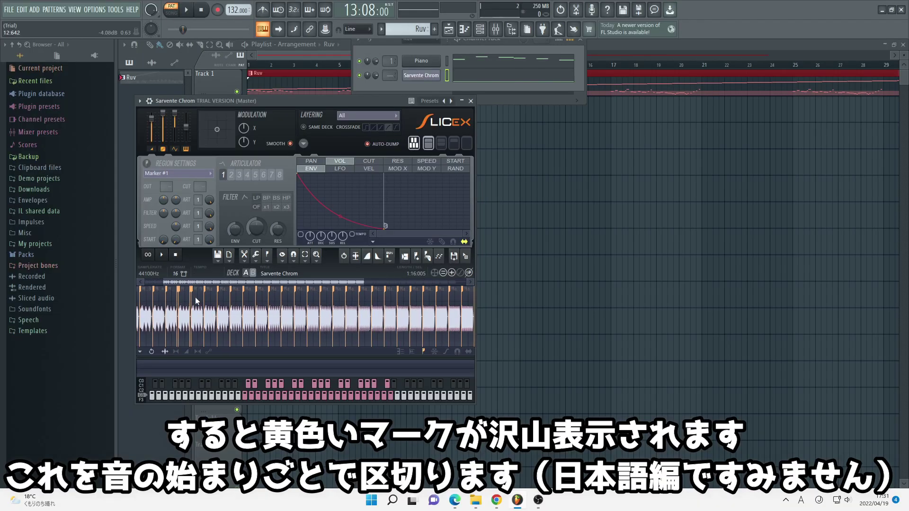
drag(201, 279, 145, 278)
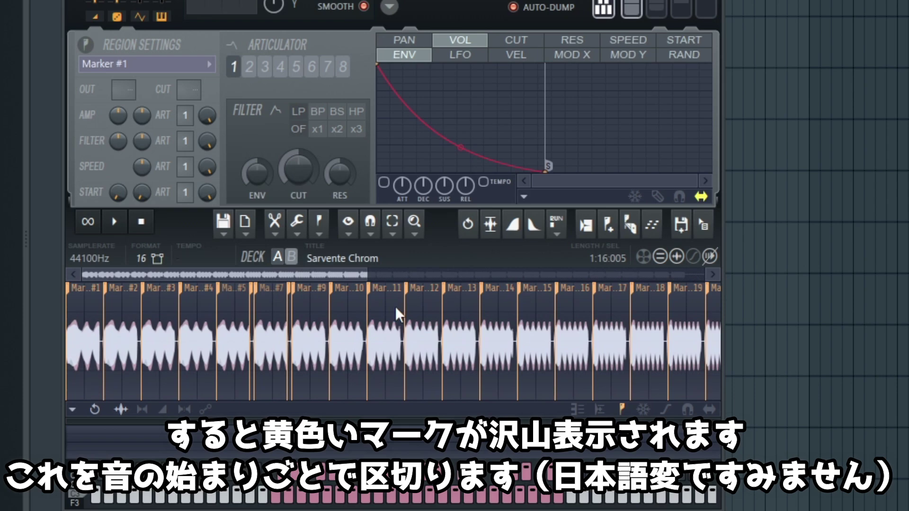
scroll(394, 307, up, 4)
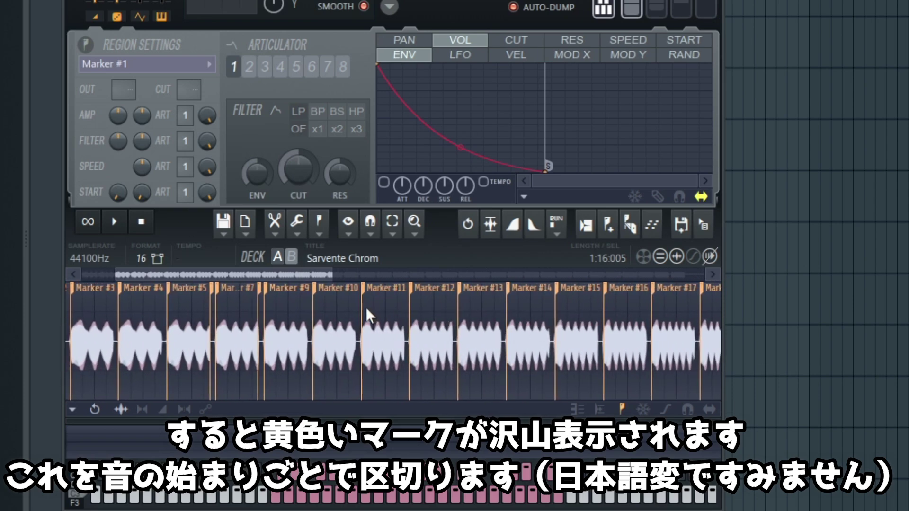
drag(221, 274, 184, 274)
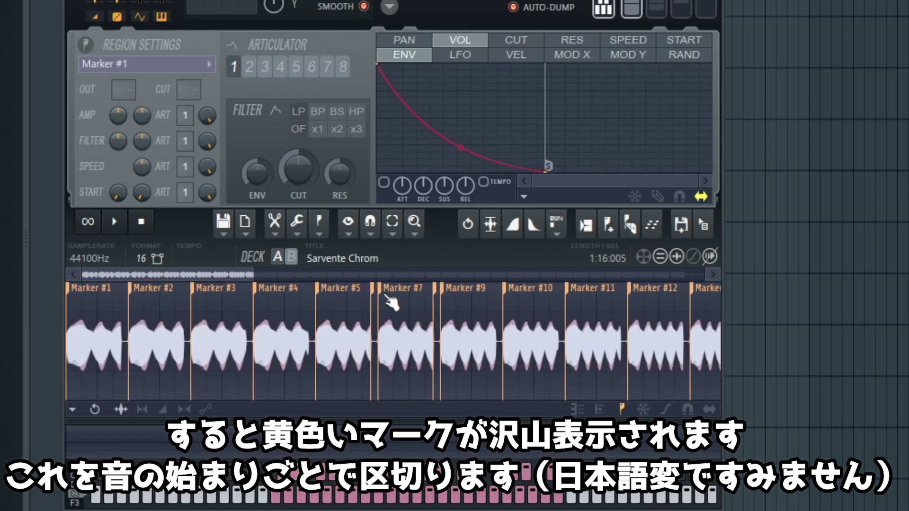
right_click(436, 289)
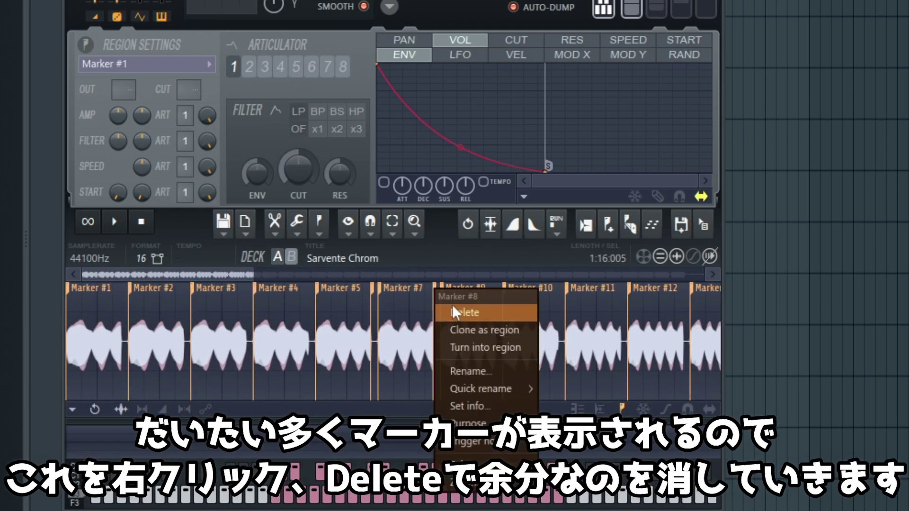
click(453, 312)
right_click(378, 292)
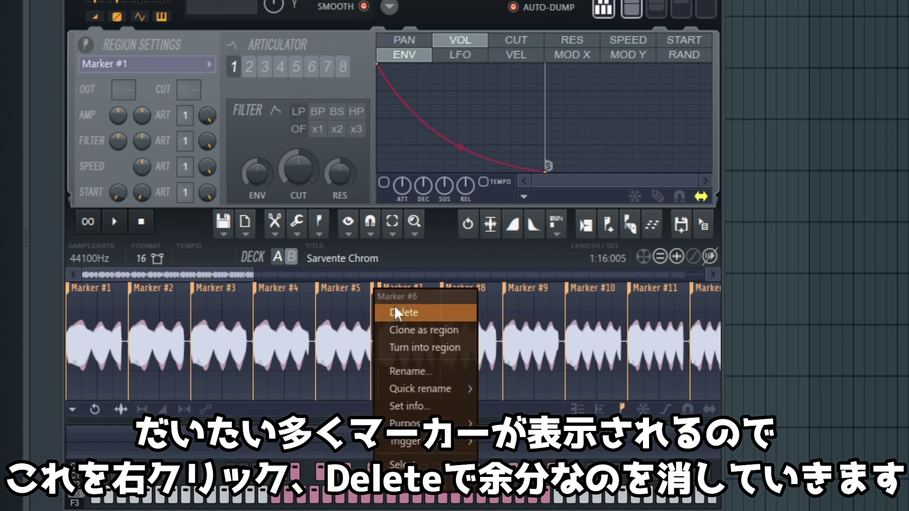
click(397, 307)
scroll(429, 313, down, 10)
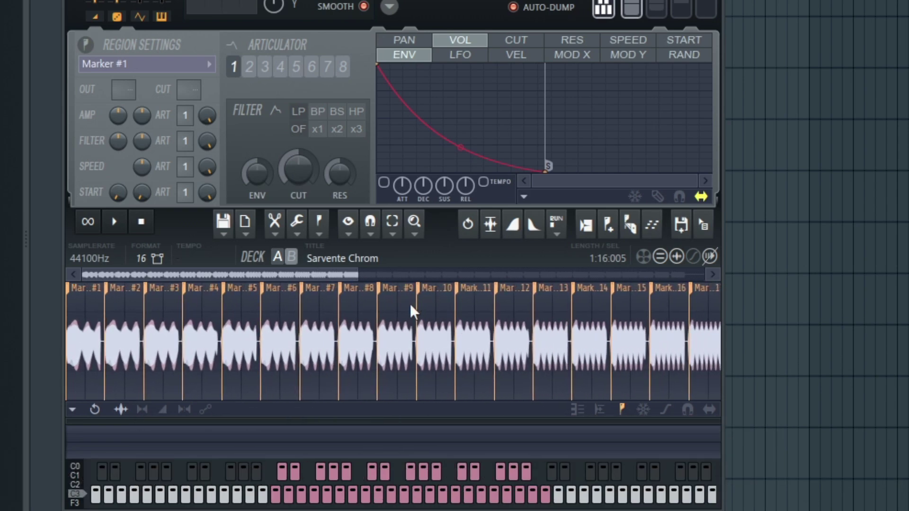
scroll(381, 331, down, 3)
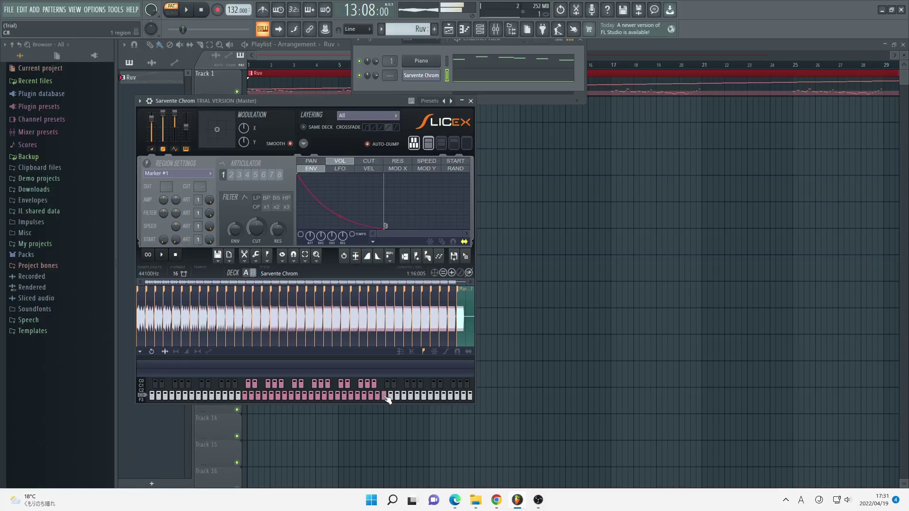
- Delete all the automatically dumped slice notes from the Sarvente Chrom channel's piano roll
click(464, 33)
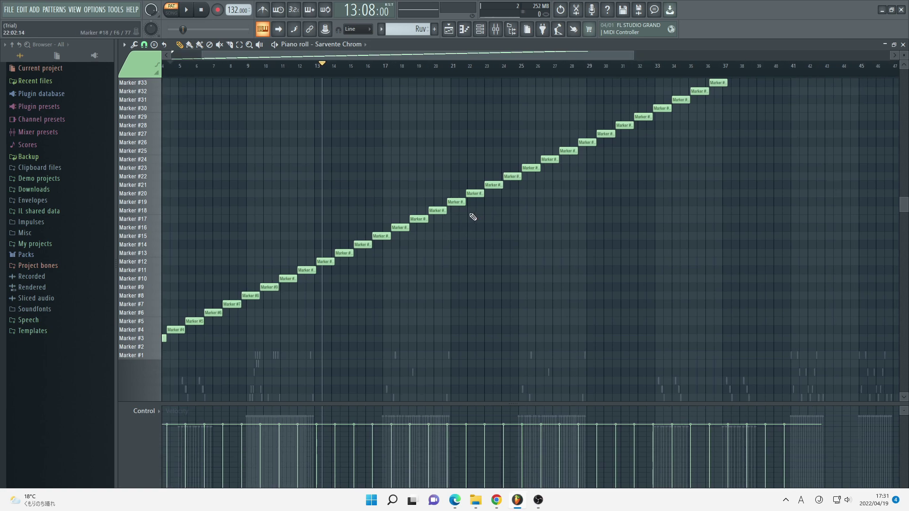
key(ctrl+a)
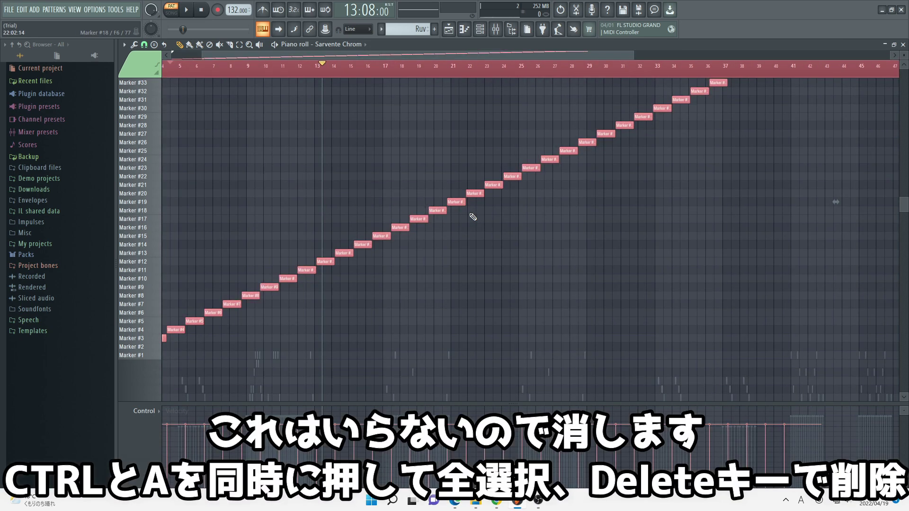
key(Delete)
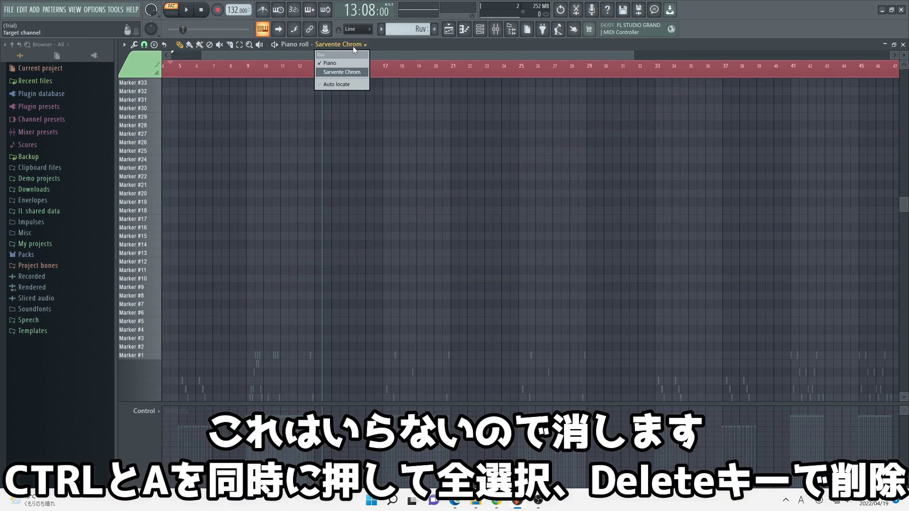
- Copy all notes from the Piano channel's piano roll and paste them into the Sarvente Chrom piano roll
click(350, 63)
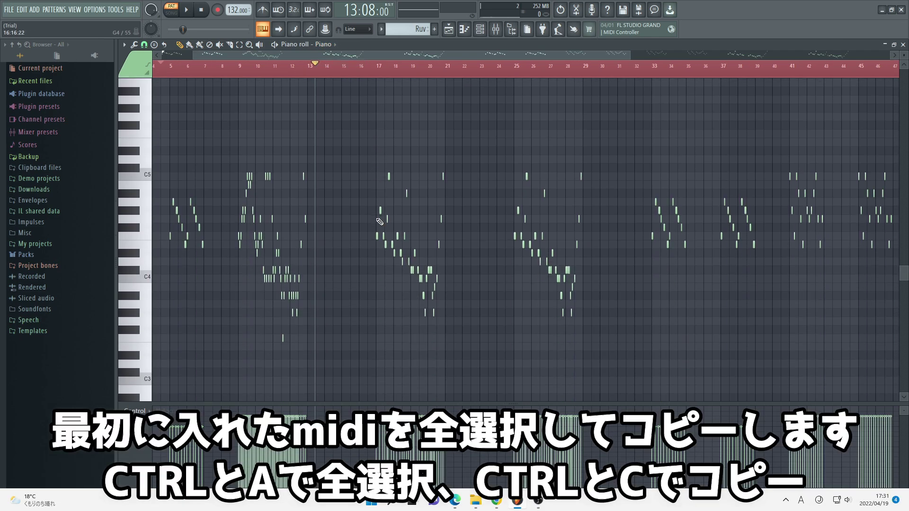
key(ctrl+a)
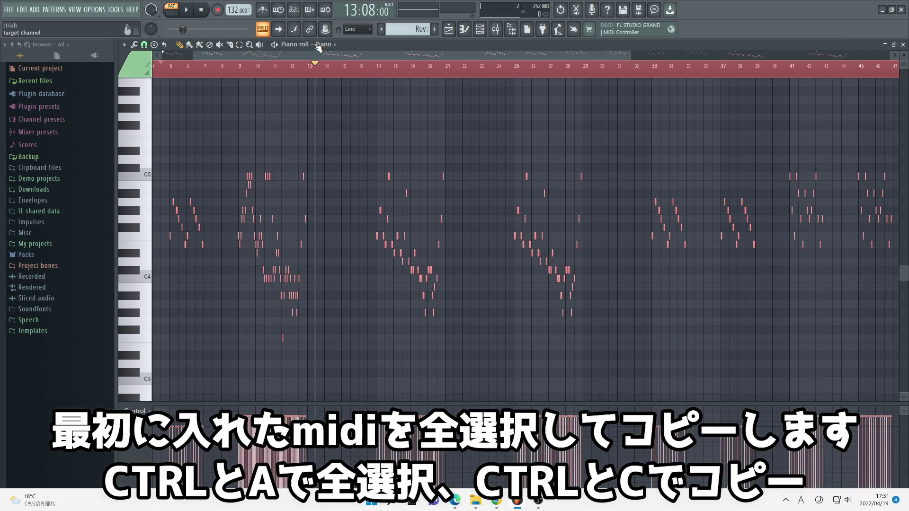
click(334, 71)
key(ctrl+v)
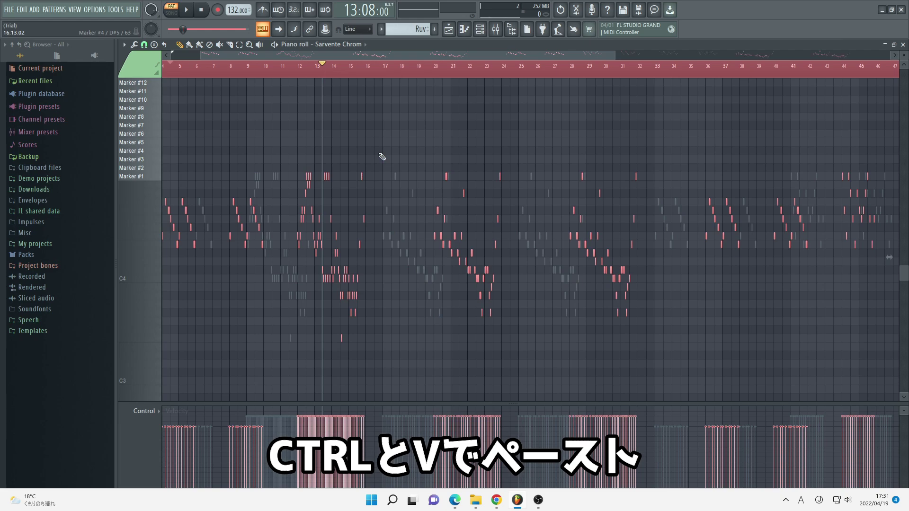
- Switch the Sarvente Chrom piano roll to a yellow note colour showing piano keys and raise all pasted notes one octave, moving C5 to C6
scroll(182, 157, up, 3)
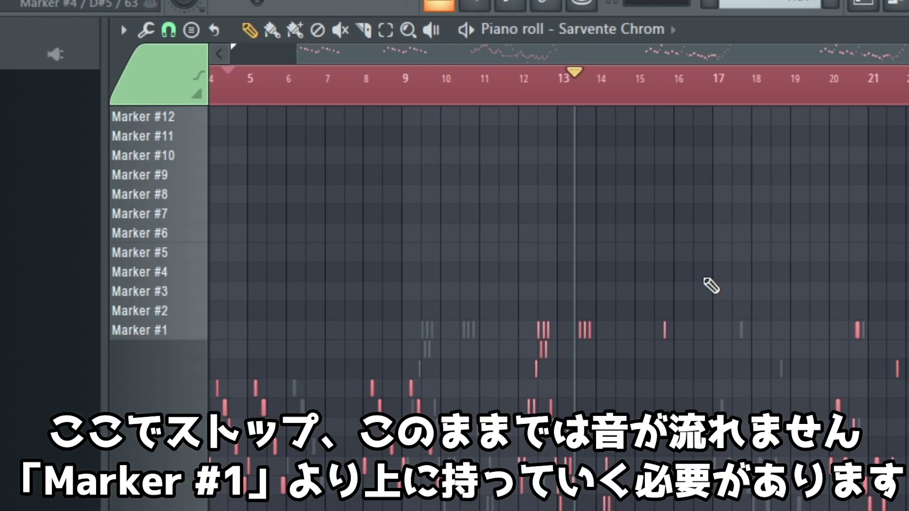
right_click(156, 80)
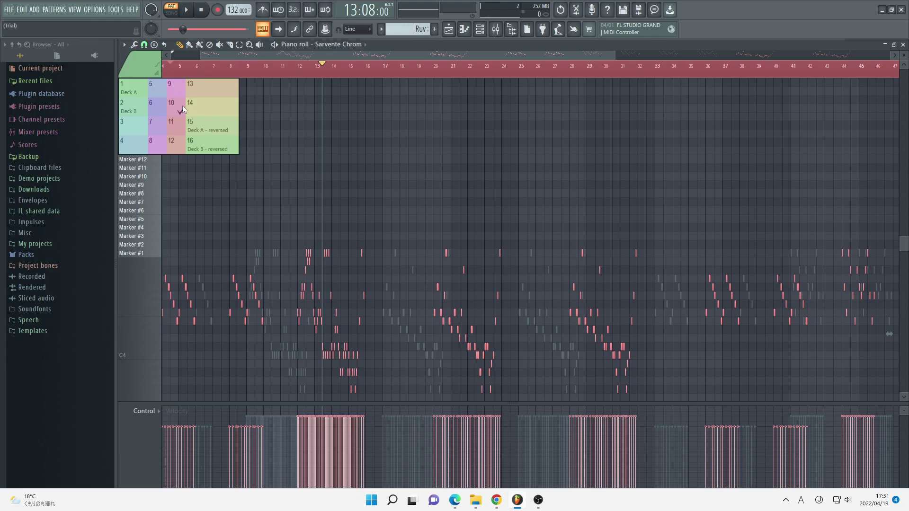
click(234, 137)
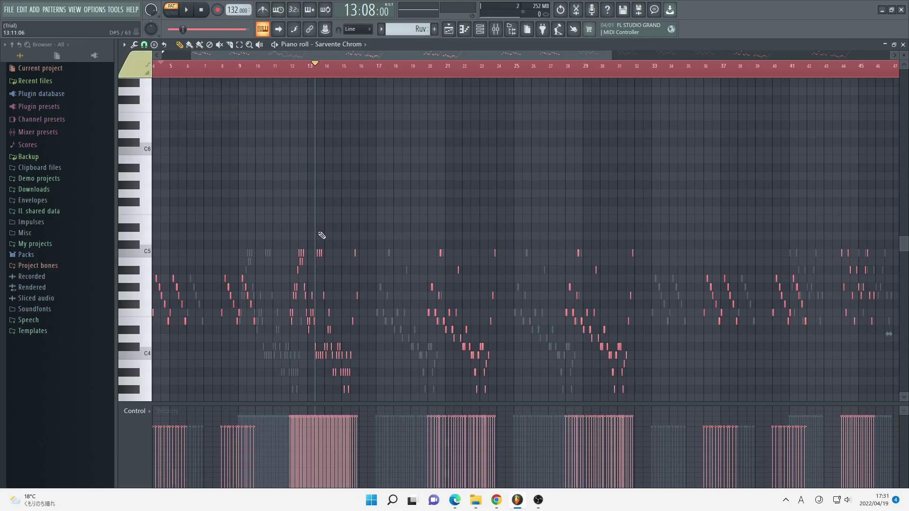
scroll(275, 231, up, 5)
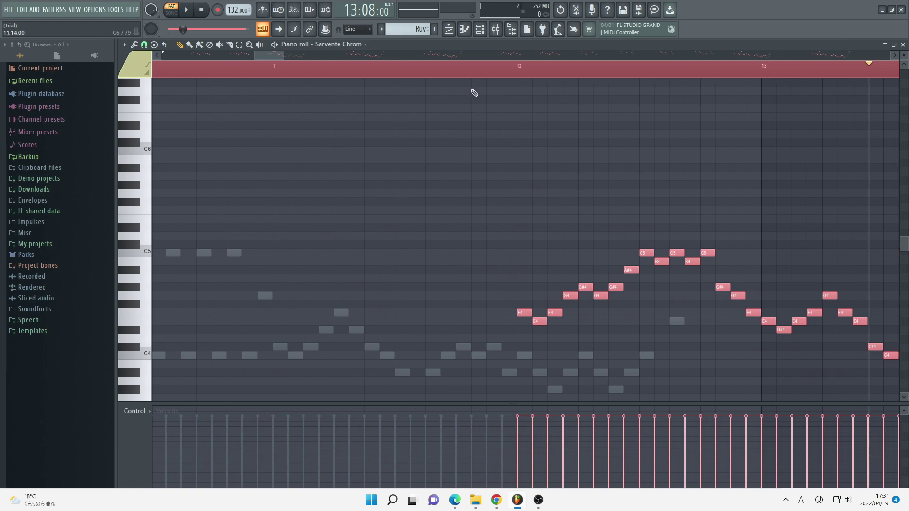
drag(269, 55, 278, 55)
scroll(432, 232, up, 1)
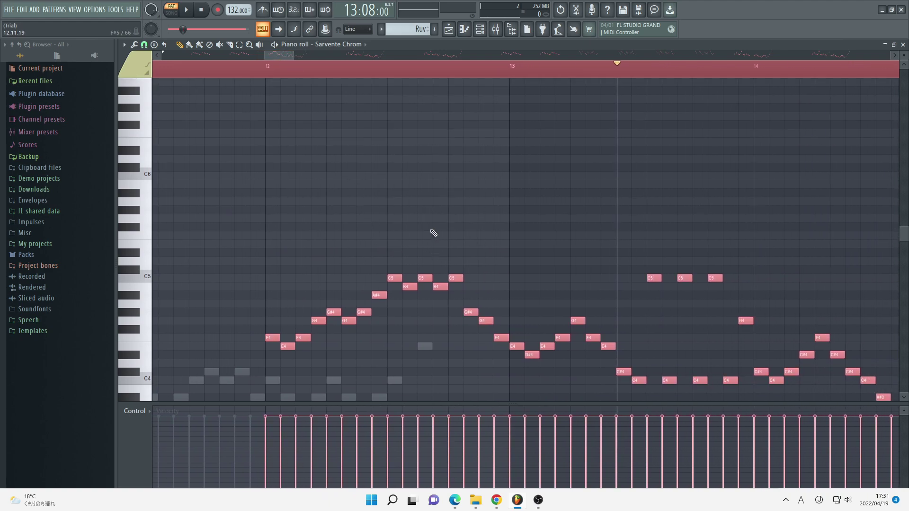
scroll(432, 231, up, 4)
scroll(434, 232, up, 1)
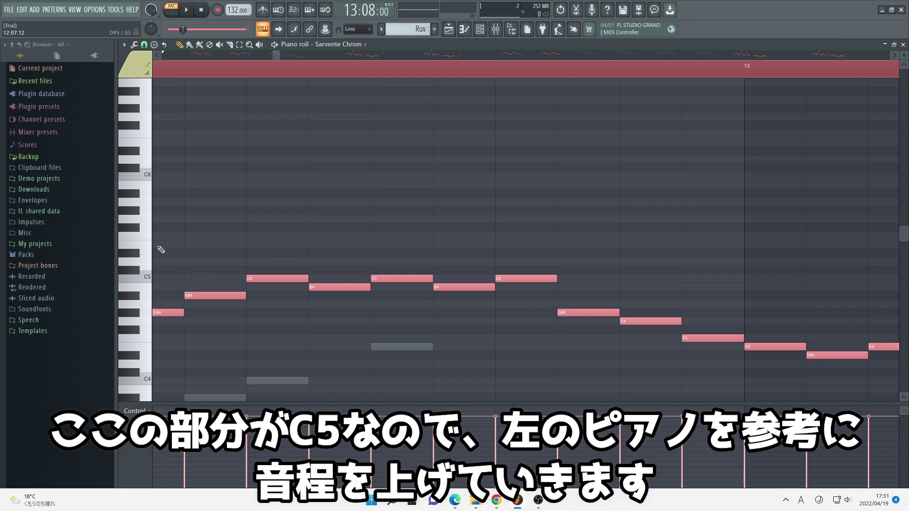
drag(388, 277, 392, 176)
scroll(392, 176, down, 1)
scroll(392, 175, down, 11)
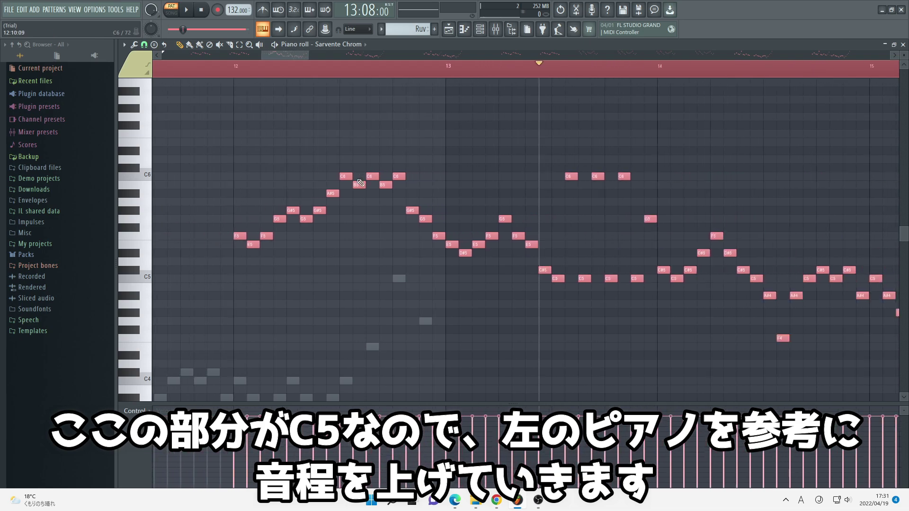
- Check the notes against the Deck A markers, return to note colour 14 and raise all notes another octave, moving C6 to C7
click(136, 66)
click(135, 88)
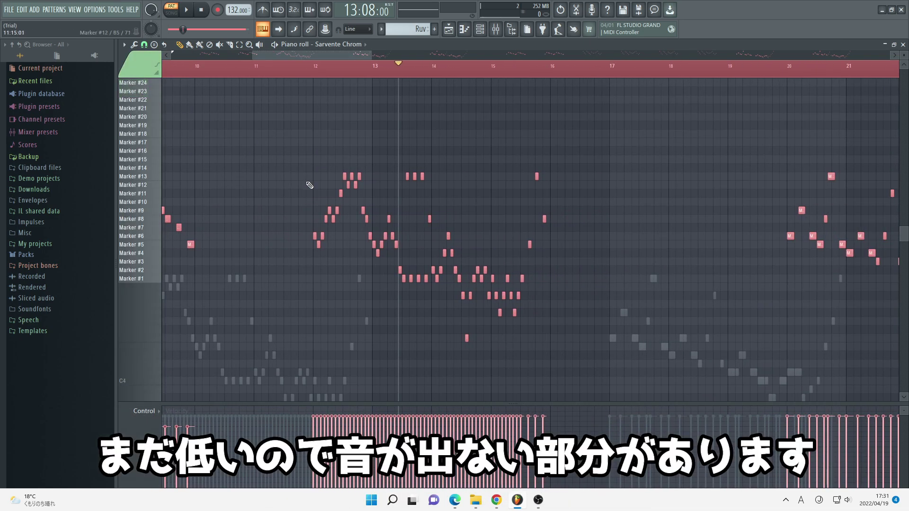
click(143, 70)
click(197, 106)
scroll(392, 171, up, 8)
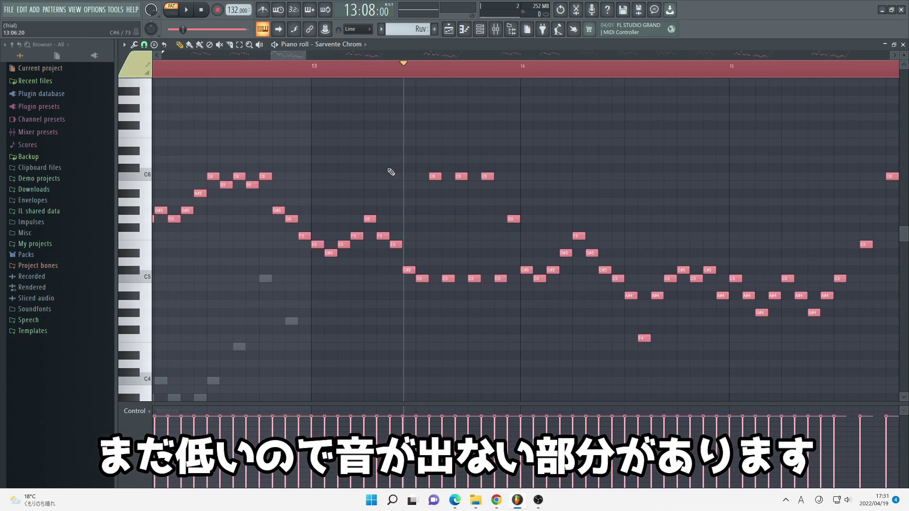
scroll(391, 172, up, 4)
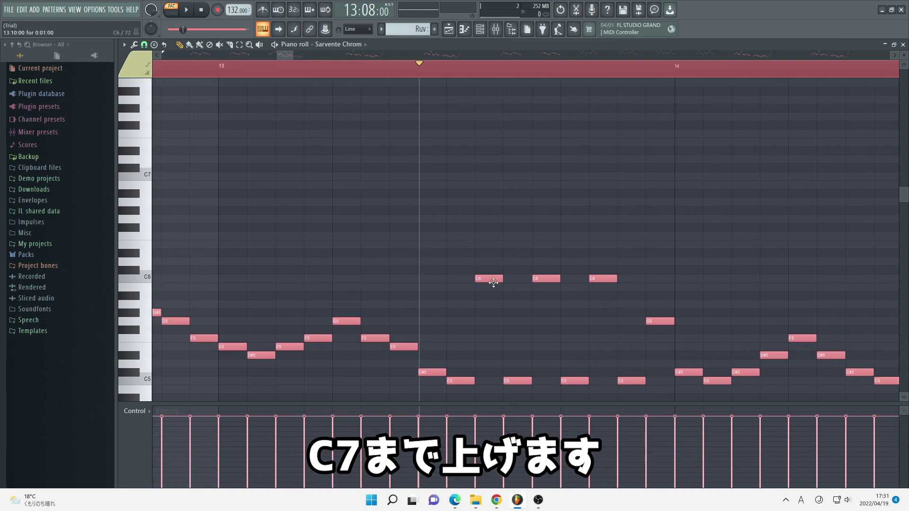
drag(492, 280, 488, 176)
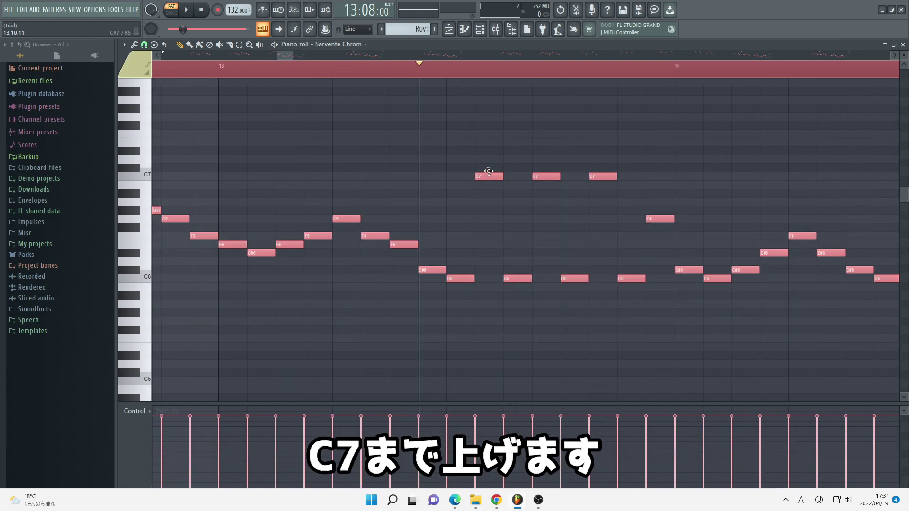
scroll(489, 171, down, 12)
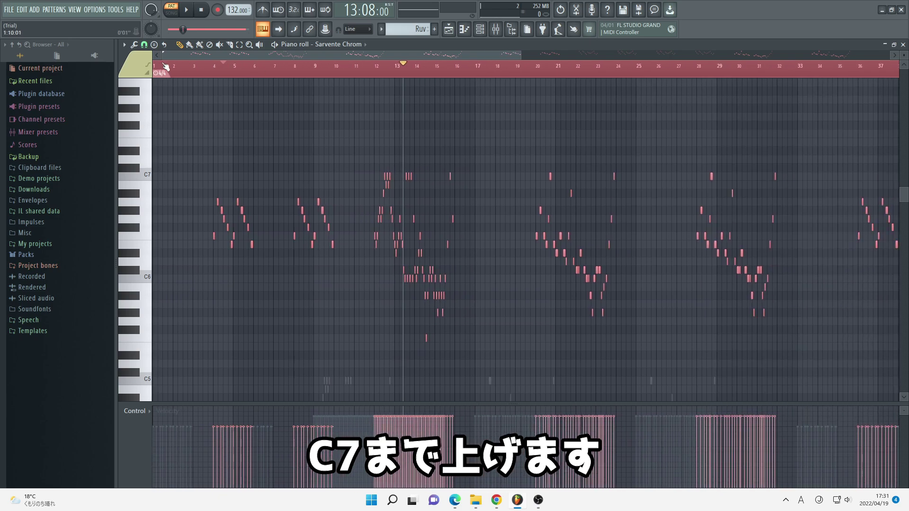
- Switch the keyboard back to the Deck A slice markers and play the raised melody with the Piano channel muted
click(165, 66)
click(222, 74)
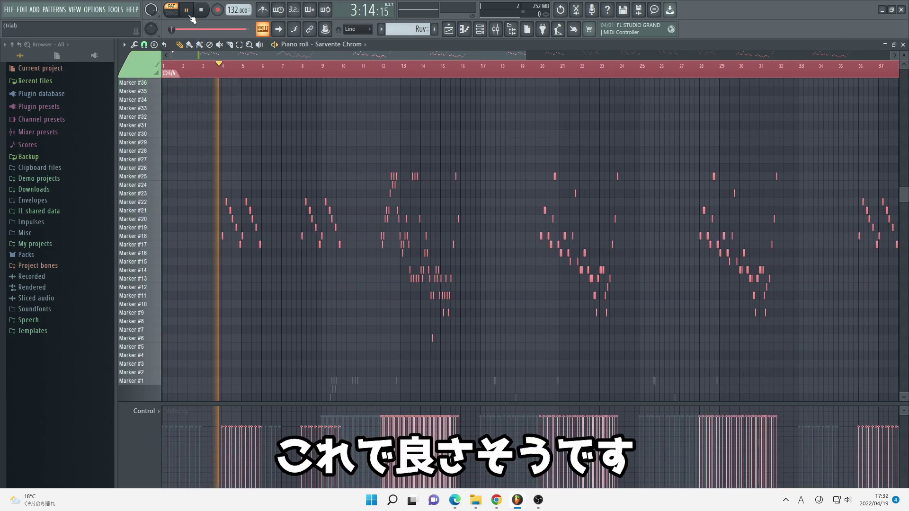
scroll(424, 156, up, 3)
scroll(425, 171, down, 2)
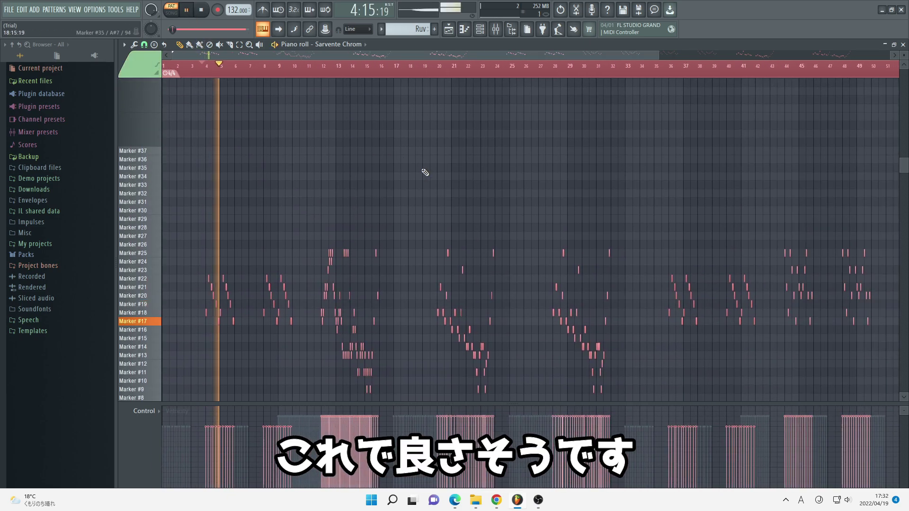
scroll(425, 172, down, 4)
click(479, 30)
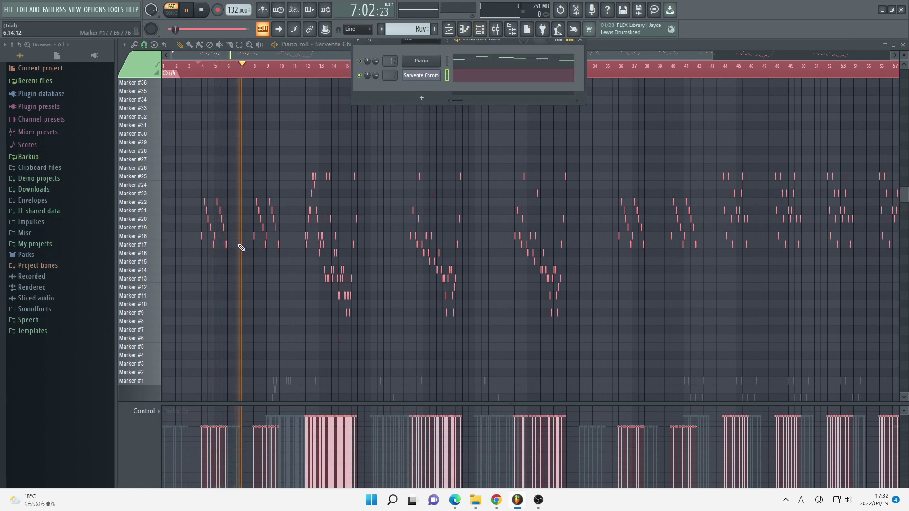
click(668, 46)
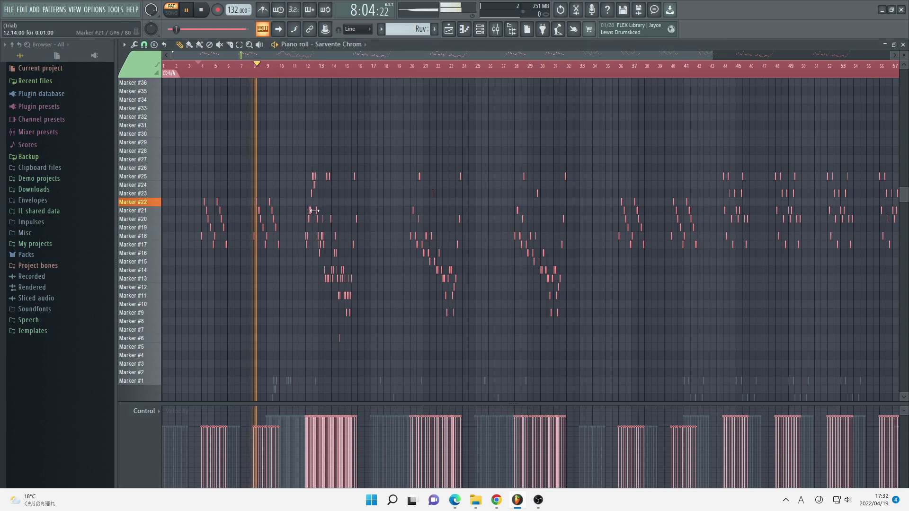
click(186, 10)
- Shift all Sarvente Chrom notes earlier so the melody starts at bar 1, and play it back from the beginning
scroll(266, 178, down, 3)
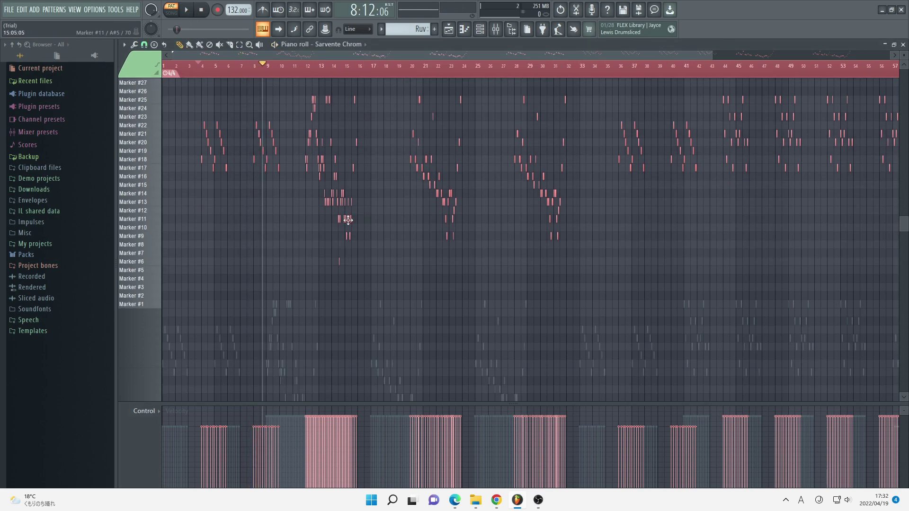
drag(348, 220, 309, 219)
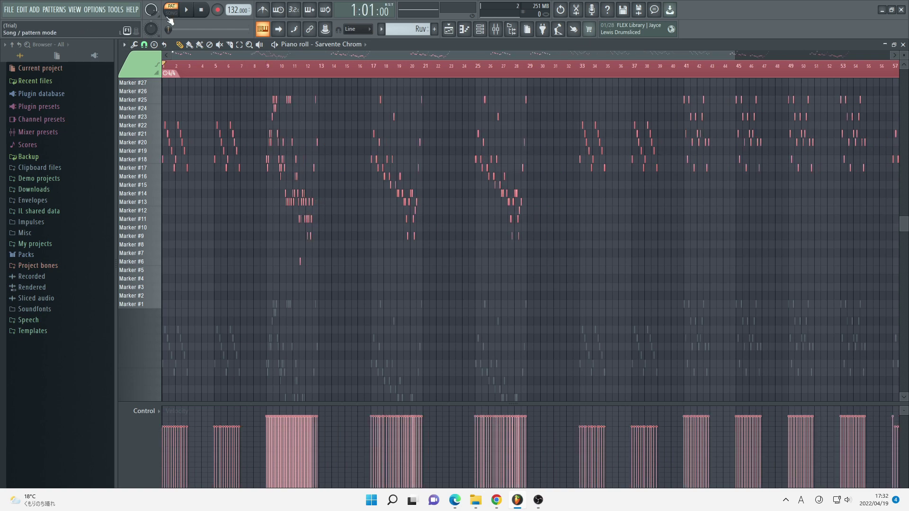
scroll(540, 254, up, 1)
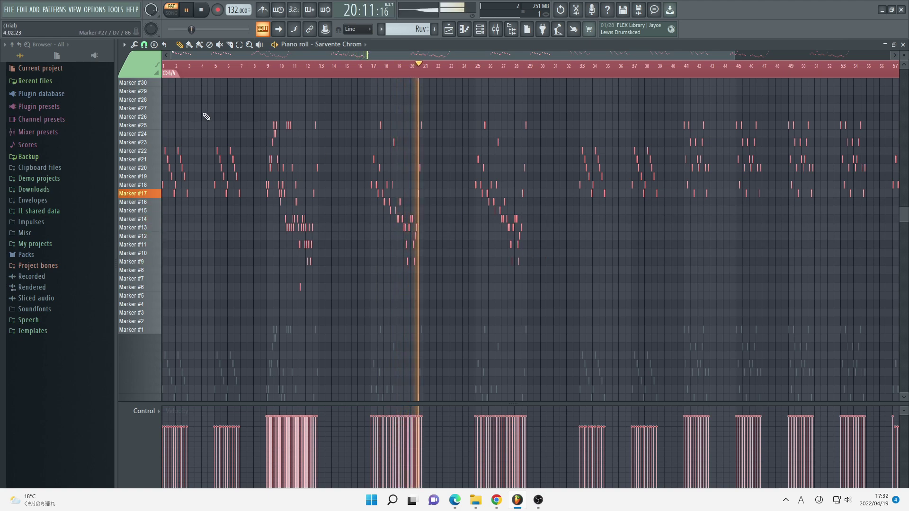
key(space)
click(9, 9)
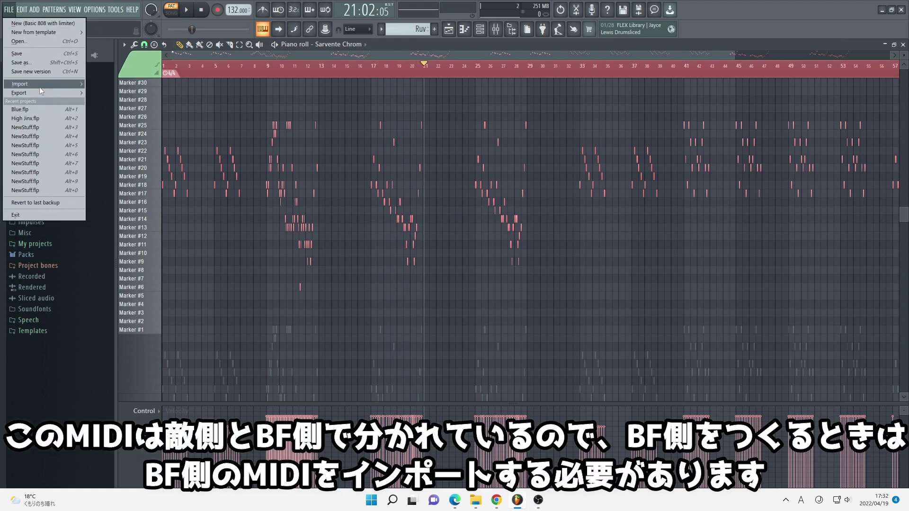
mouse_move(39, 87)
click(108, 85)
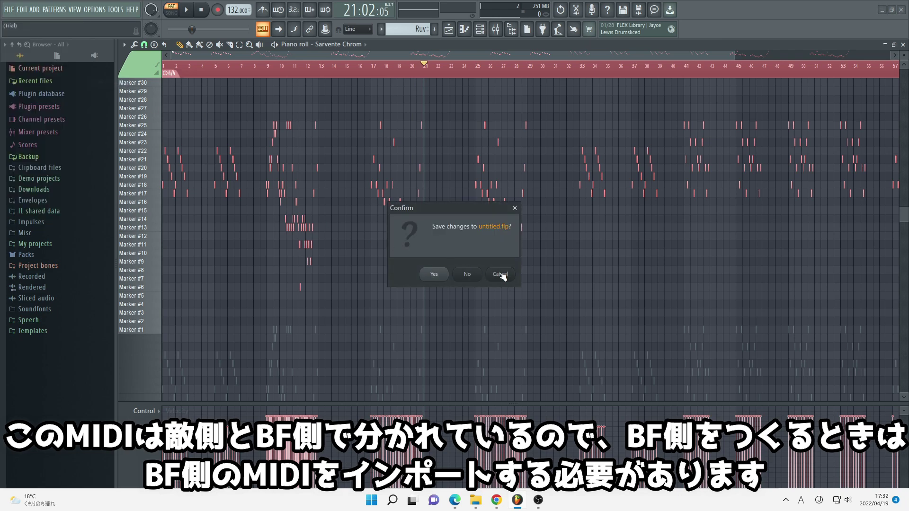
click(515, 209)
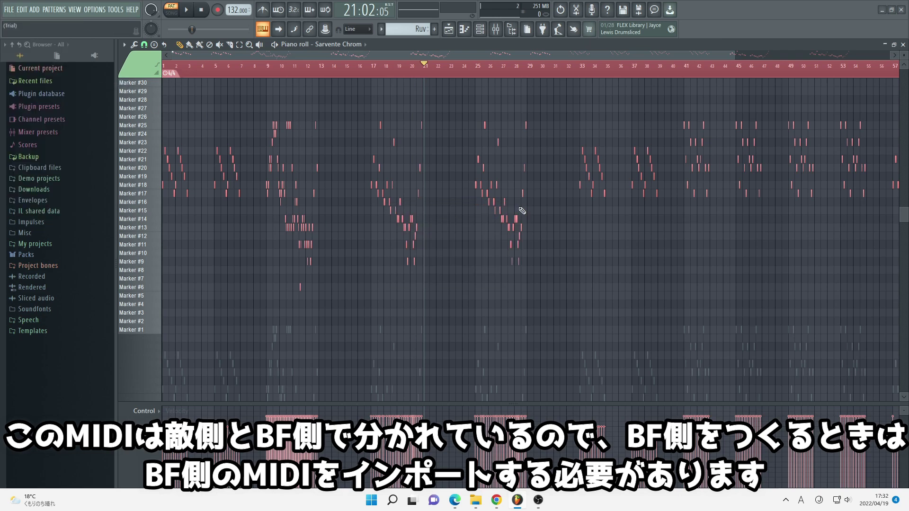
- Add another Slicex channel to the Channel rack for a second character's voice
click(479, 29)
click(430, 98)
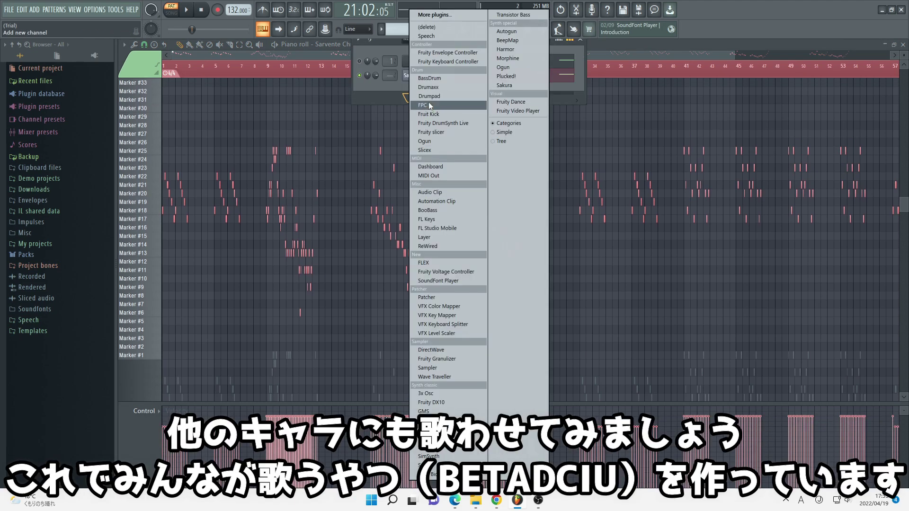
click(424, 150)
click(483, 113)
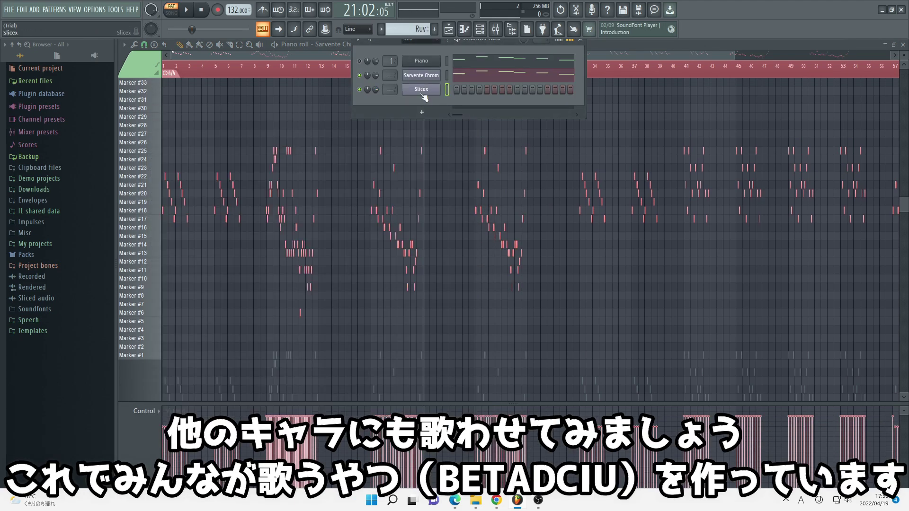
right_click(439, 88)
click(465, 181)
click(489, 279)
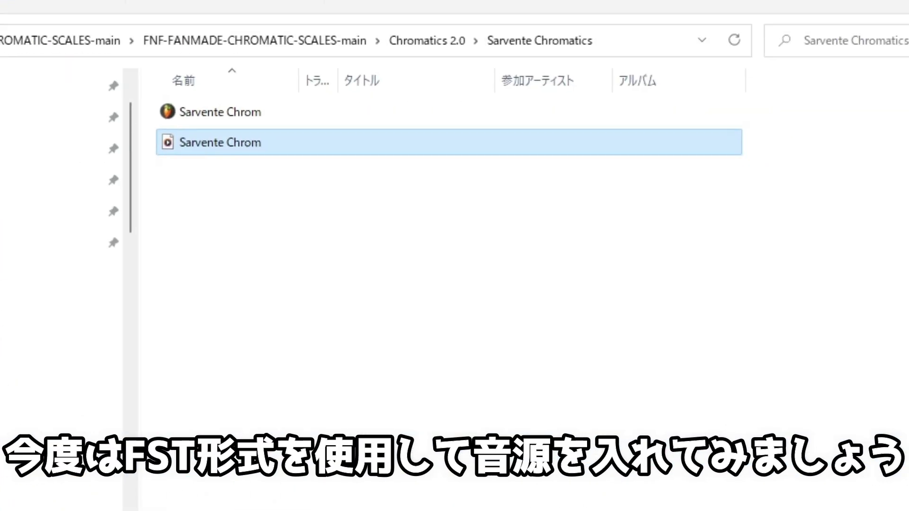
- In File Explorer, go up to Chromatics 2.0, open the Monika Chromatics folder and select the Monika chrom short audio file
key(alt+Up)
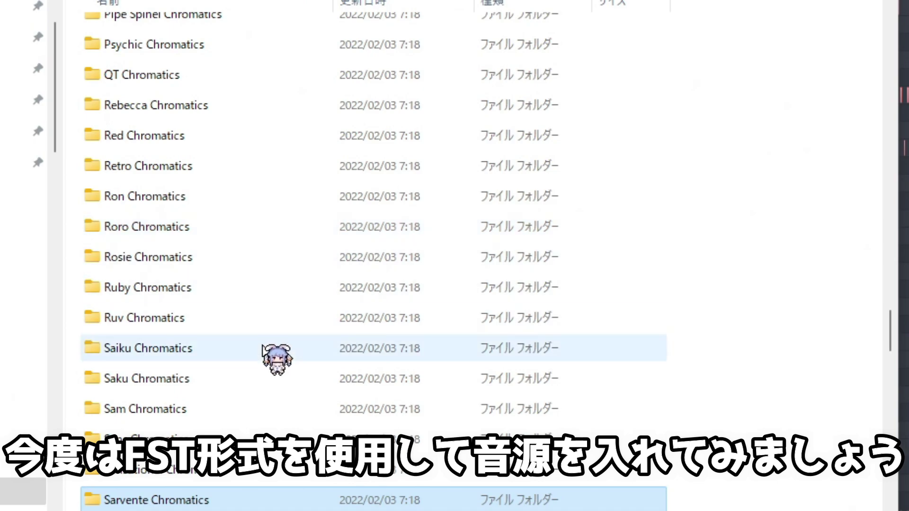
scroll(241, 412, up, 2)
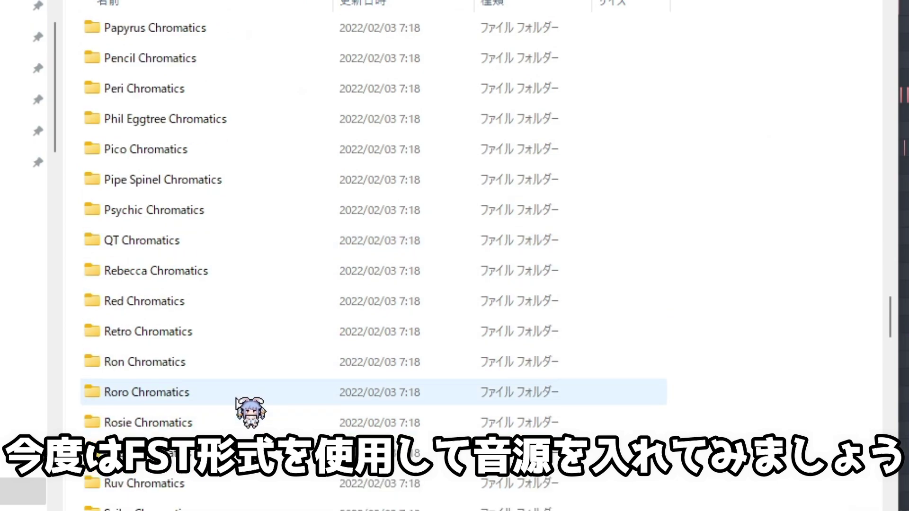
scroll(247, 398, up, 3)
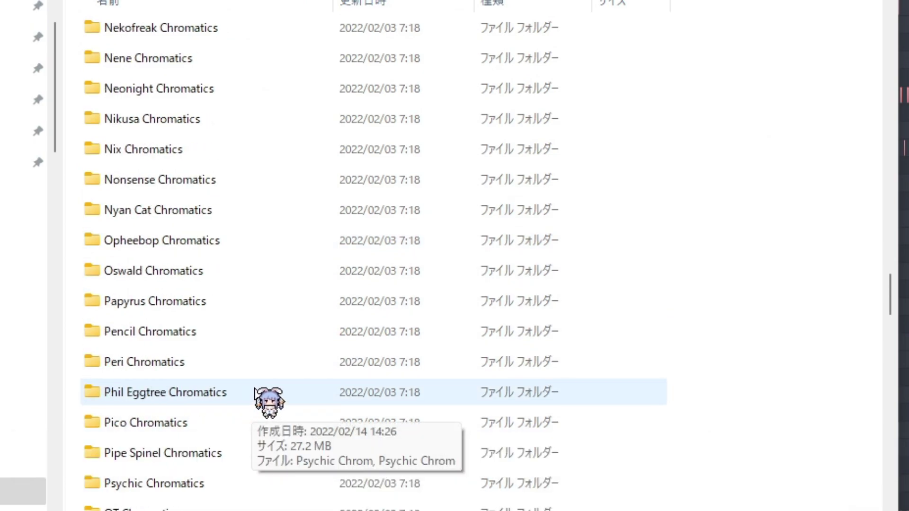
scroll(251, 370, up, 1)
scroll(246, 342, up, 2)
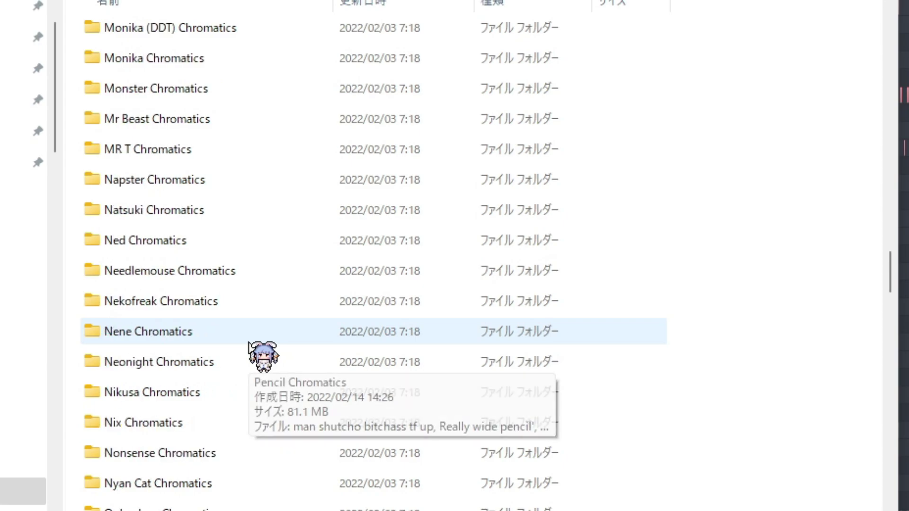
scroll(251, 342, up, 2)
scroll(251, 343, up, 1)
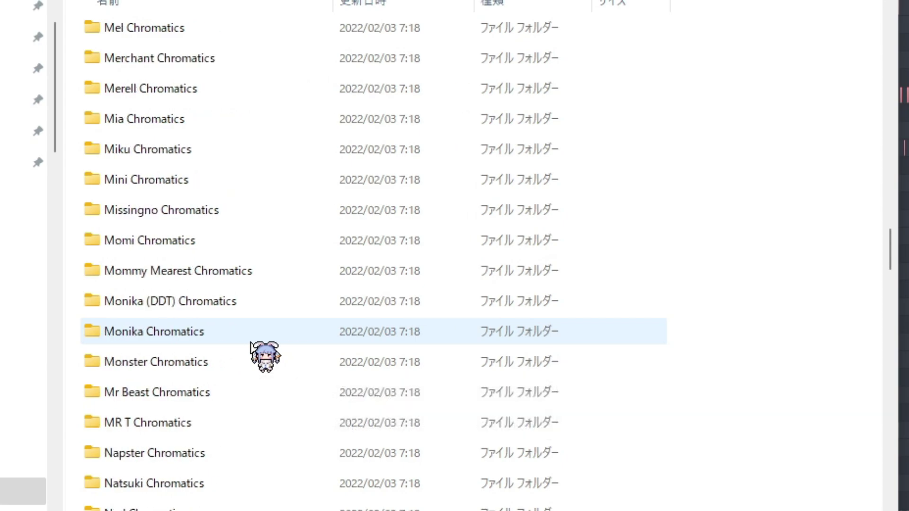
double_click(195, 333)
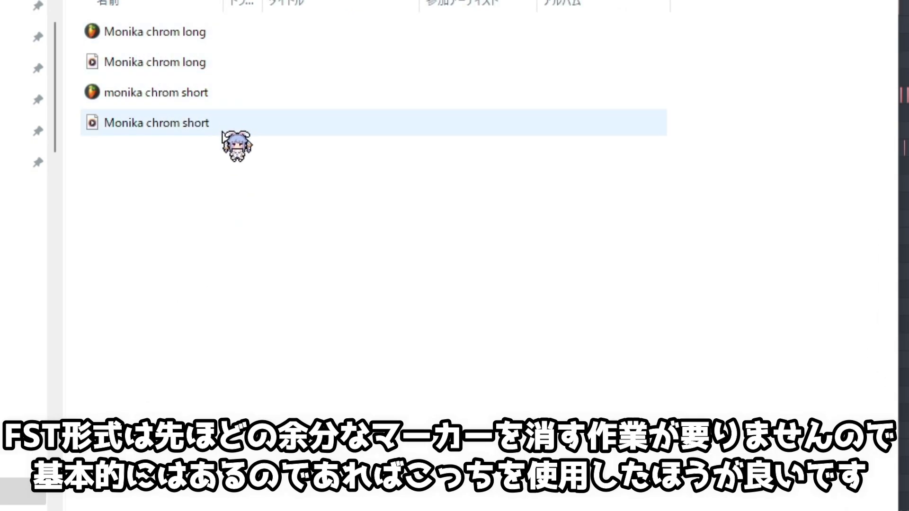
click(209, 125)
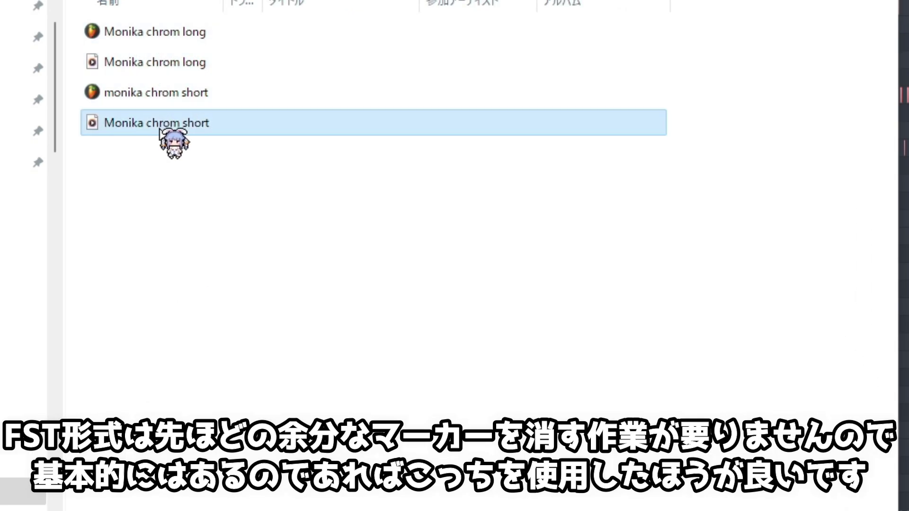
- Load the monika chrom short FST preset into the new Slicex channel and audition its slices on the keyboard
click(188, 69)
click(192, 127)
click(190, 61)
click(187, 120)
click(166, 99)
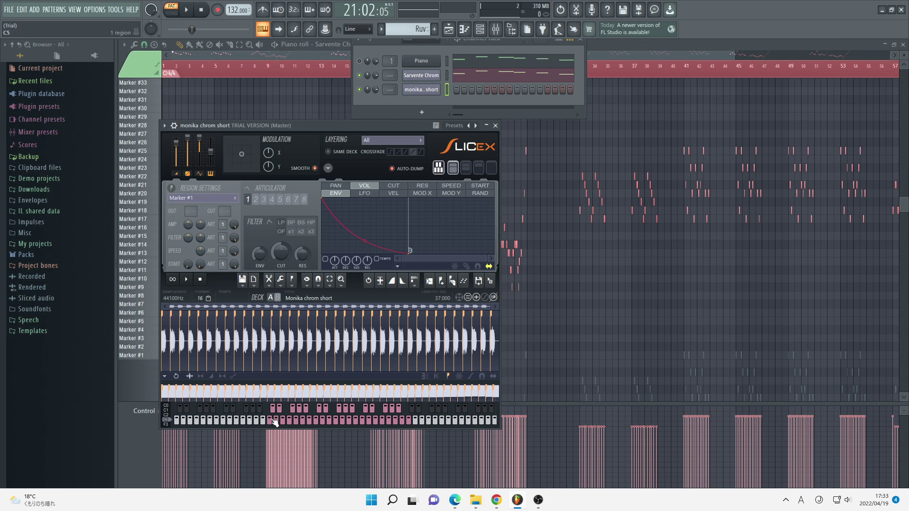
drag(271, 419, 361, 425)
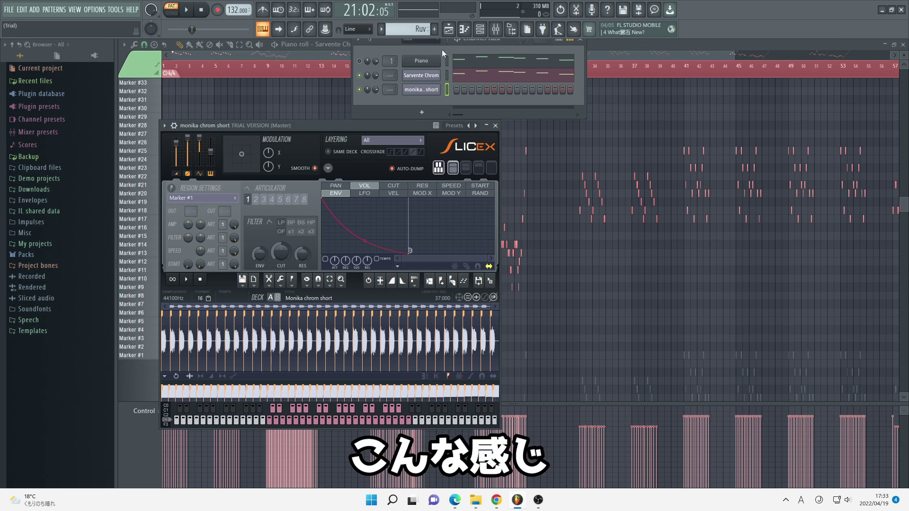
- In the Sarvente Chrom piano roll, return the playhead to the start and copy the notes in bars 5 to 7
click(304, 52)
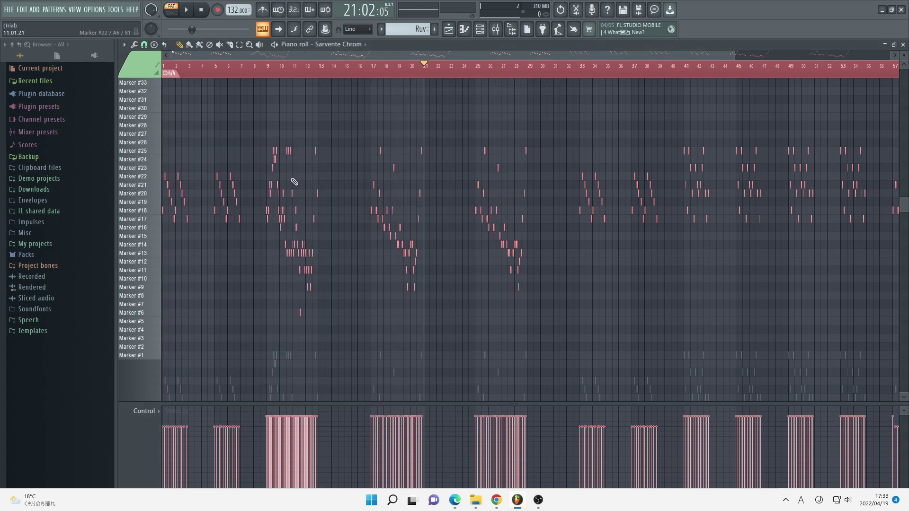
drag(425, 66, 142, 121)
ctrl+click(201, 163)
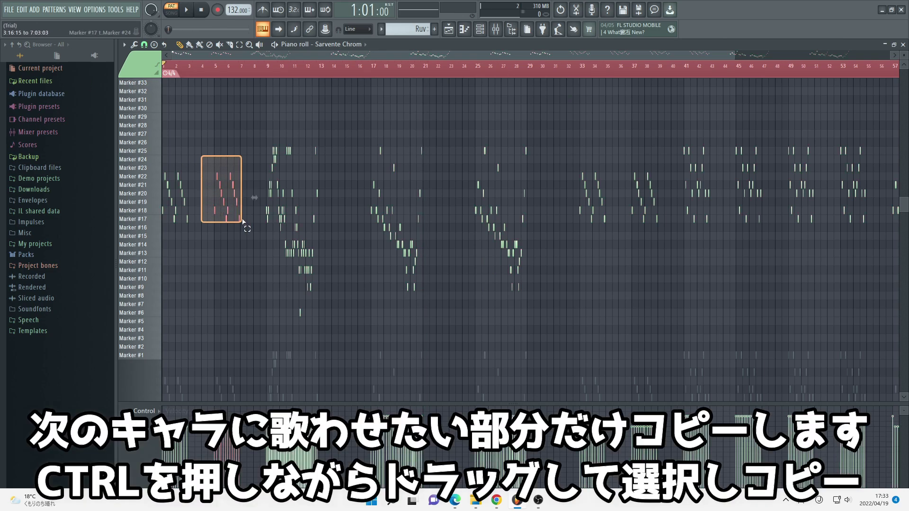
drag(241, 221, 242, 222)
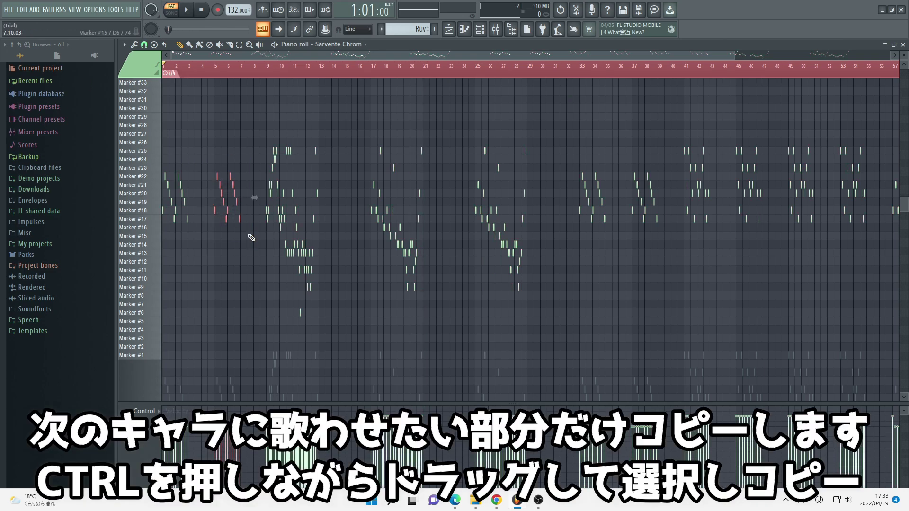
- Paste the copied notes into the monika chrom short piano roll and shift them to start at bar 5
click(345, 45)
click(339, 79)
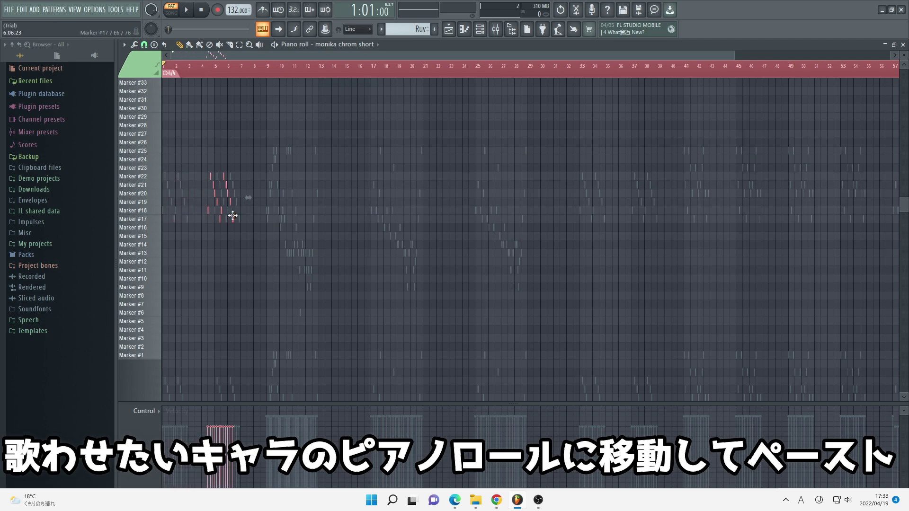
drag(235, 216, 242, 215)
- Delete the bar 5 to 7 notes from Sarvente Chrom and play the pattern with Monika singing that part
click(348, 73)
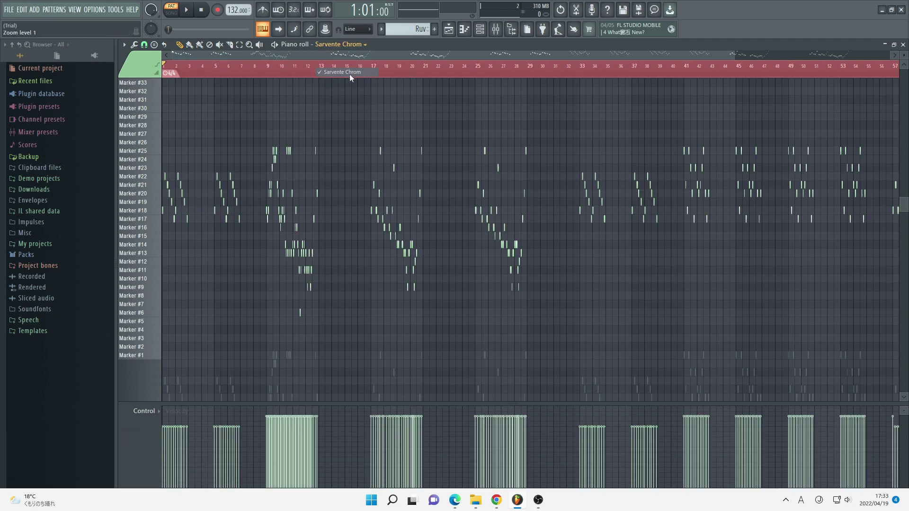
drag(205, 156, 247, 229)
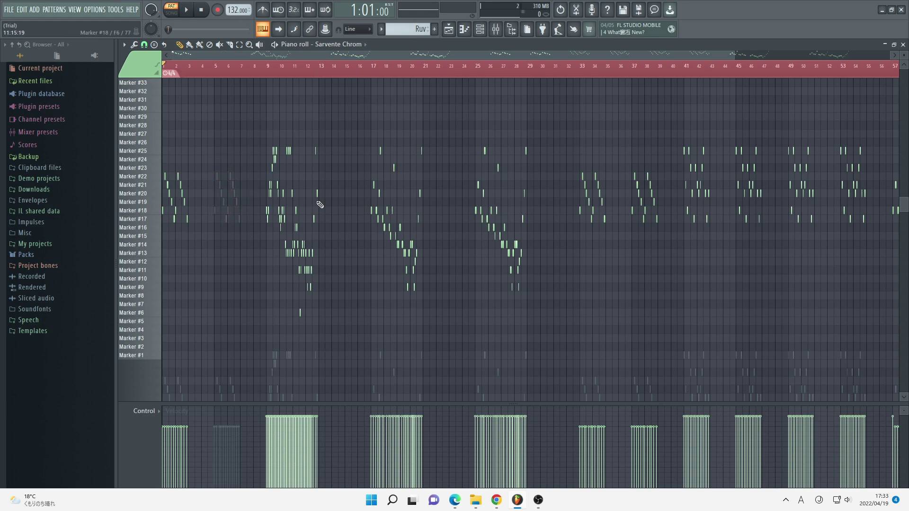
click(338, 81)
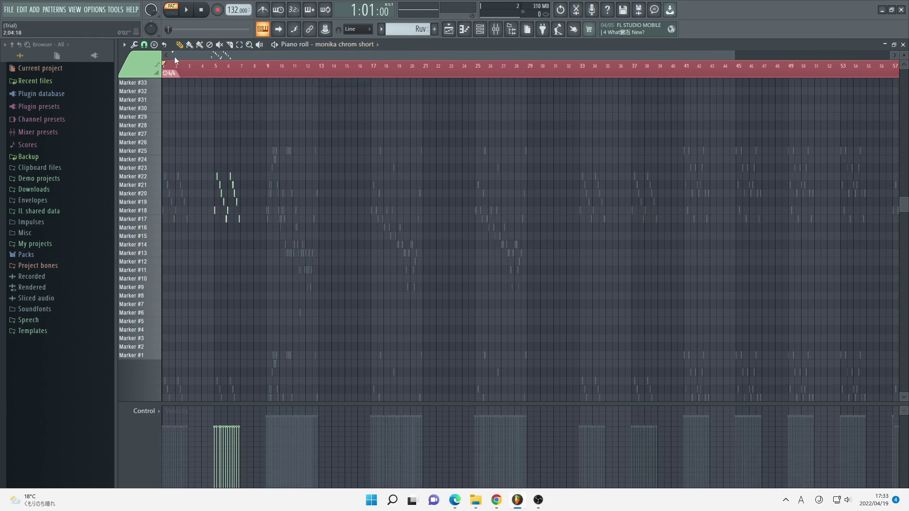
click(186, 10)
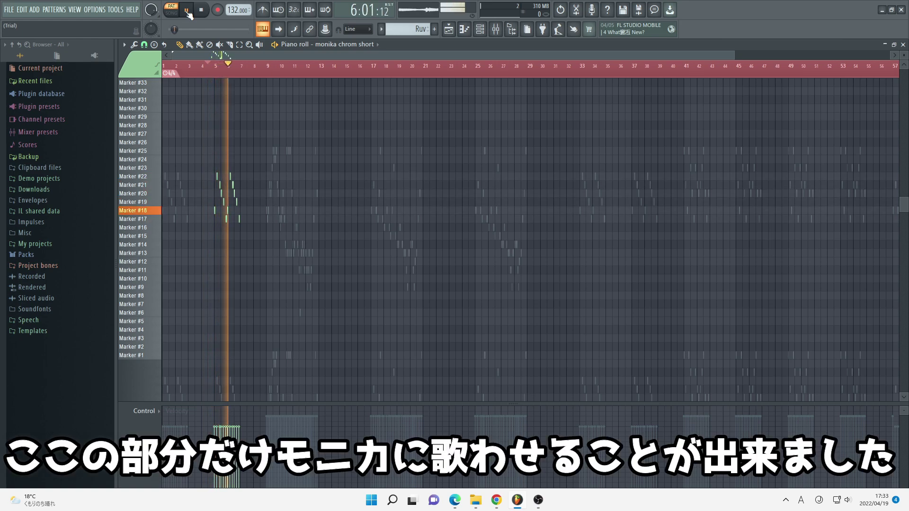
click(187, 10)
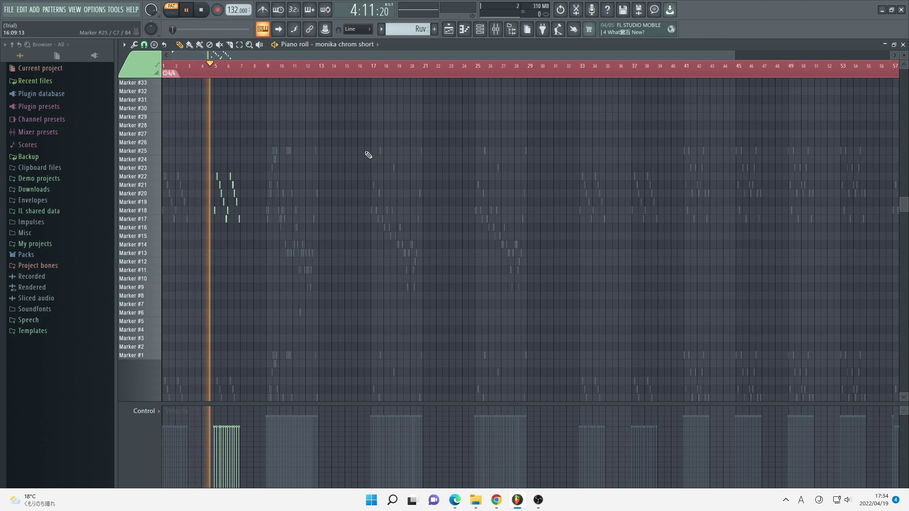
- Play the Ruv arrangement in the Playlist from bar 1 in song mode to listen to all the characters' voices
scroll(372, 150, up, 1)
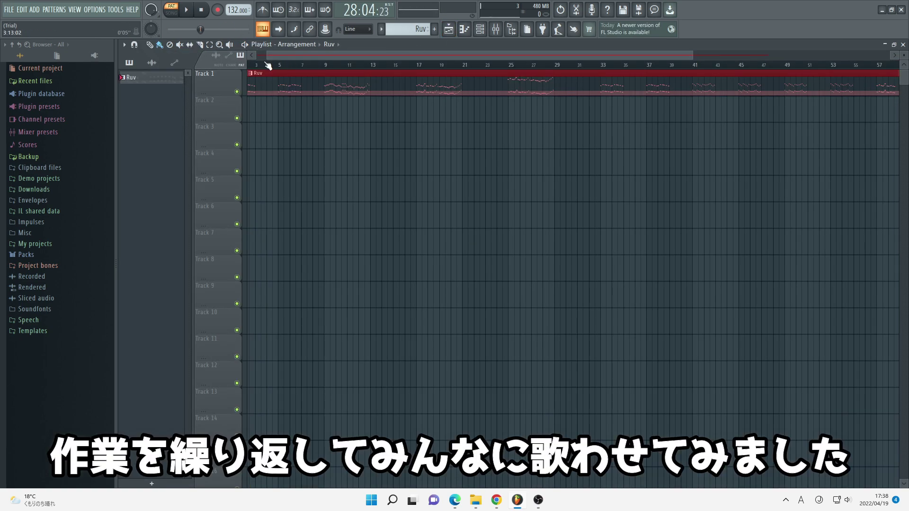
click(297, 44)
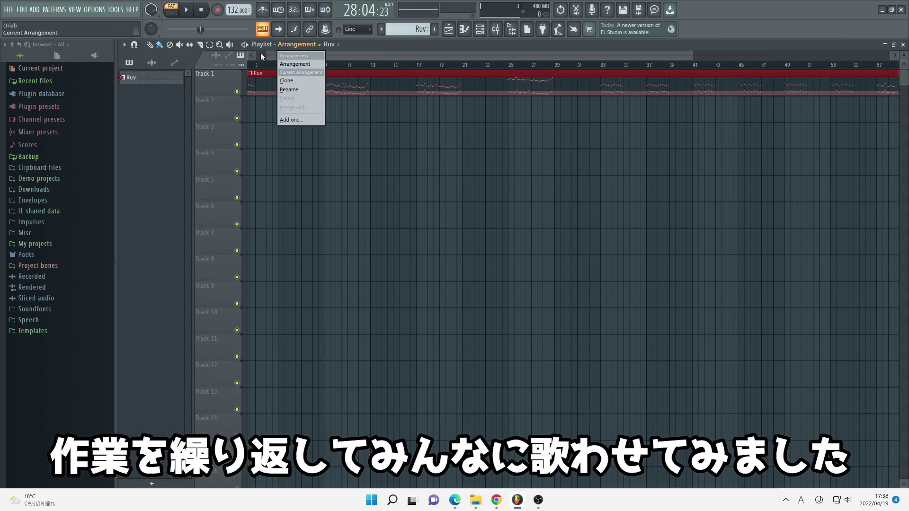
click(251, 54)
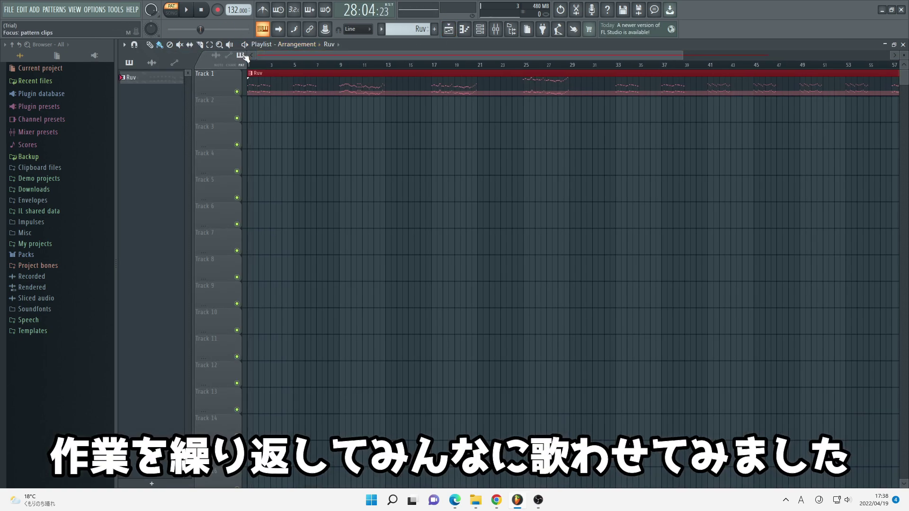
click(188, 10)
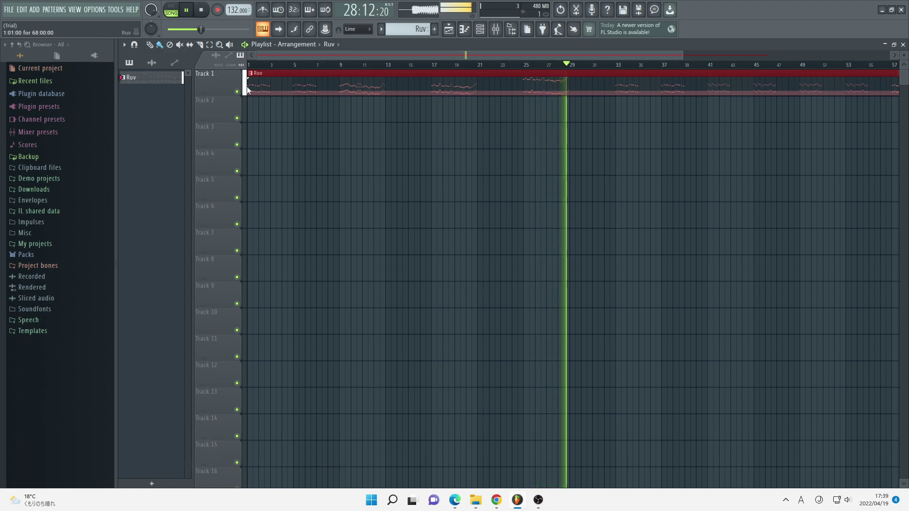
click(186, 12)
- In the Mixer, select Inserts 2 to 6 and route them to Insert 7 only
click(490, 31)
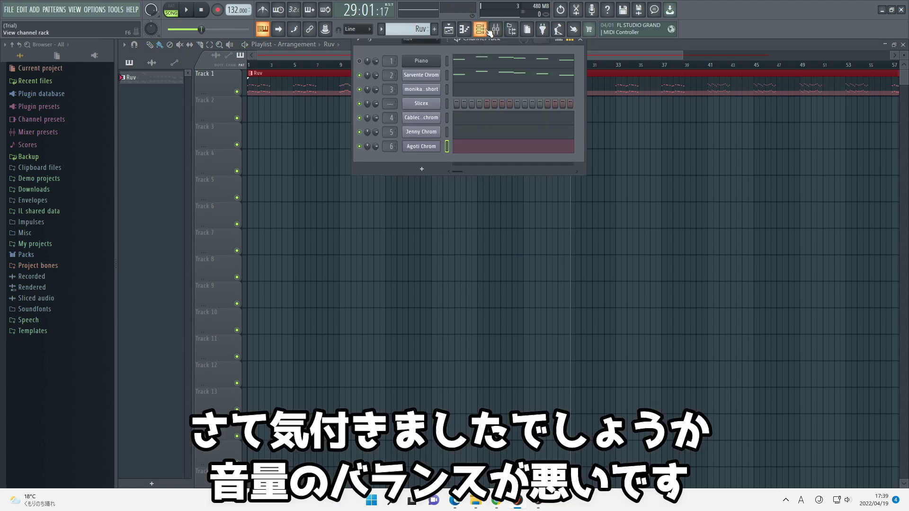
click(502, 31)
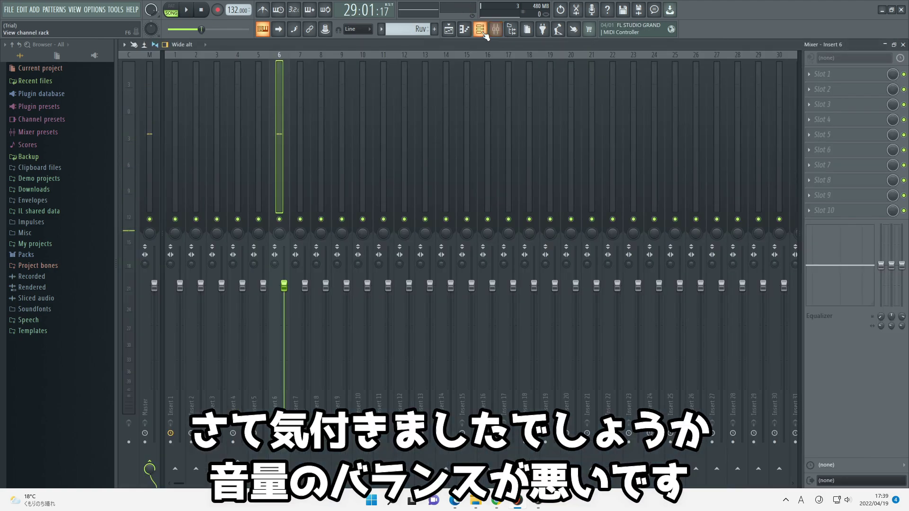
click(484, 33)
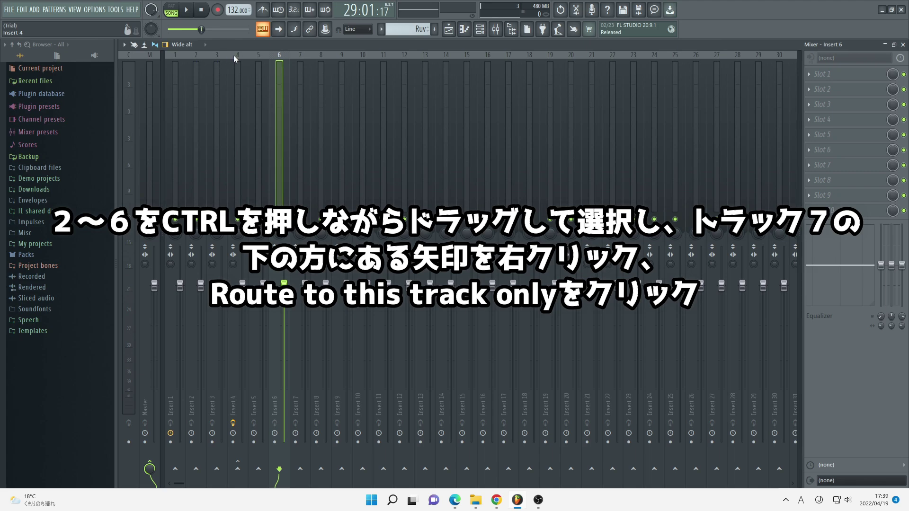
drag(194, 72, 276, 89)
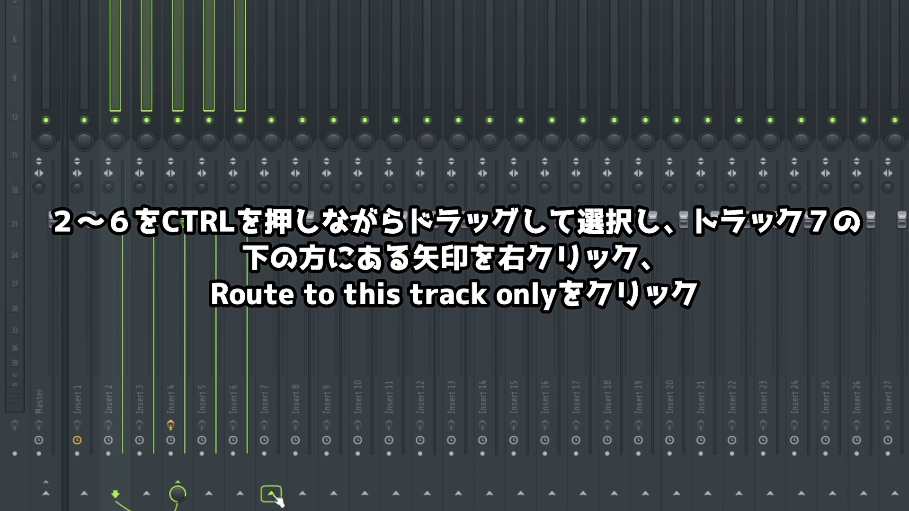
right_click(272, 494)
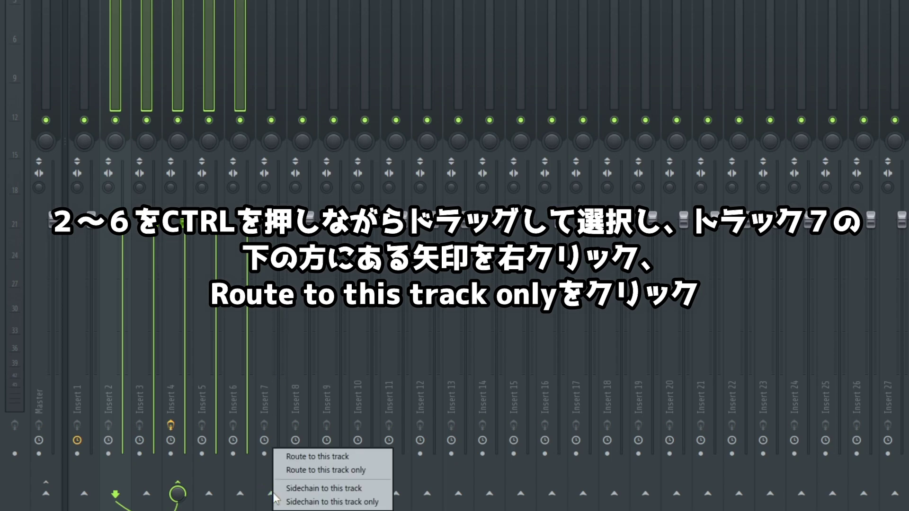
click(353, 470)
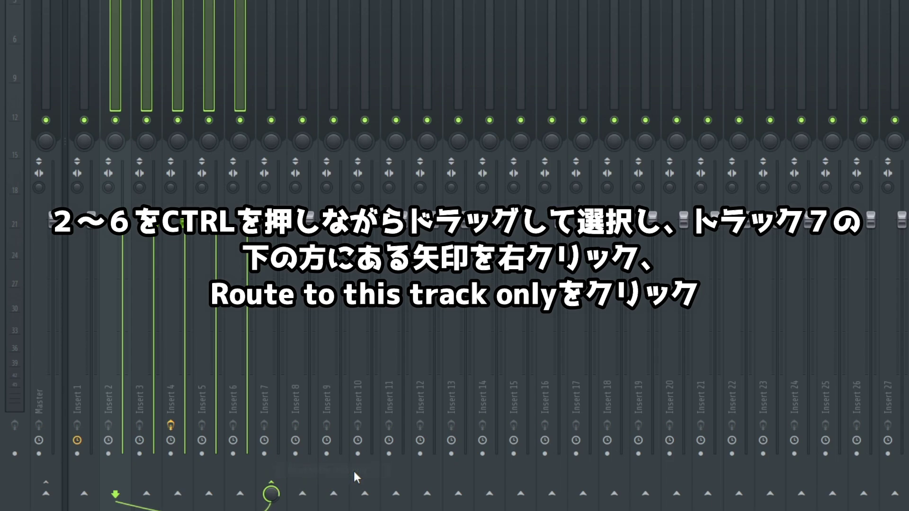
- Load Maximus into effect Slot 1 of Insert 7
click(267, 4)
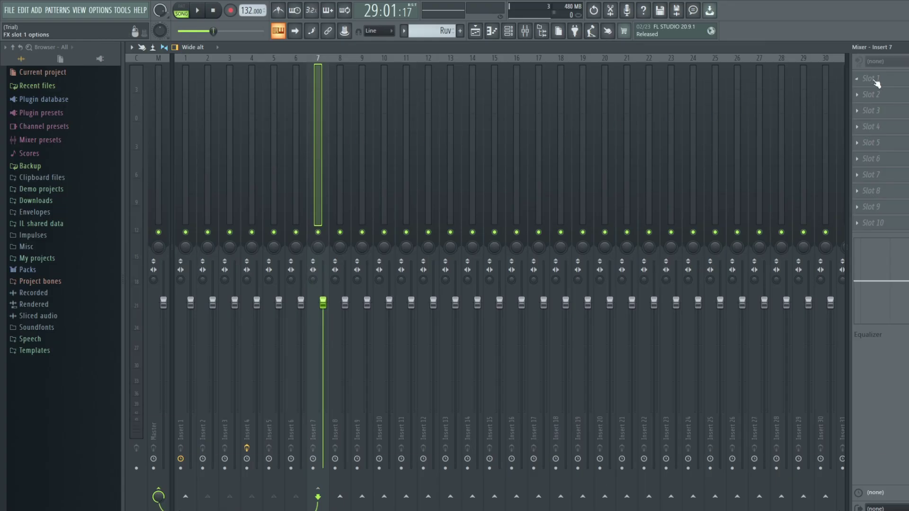
click(856, 78)
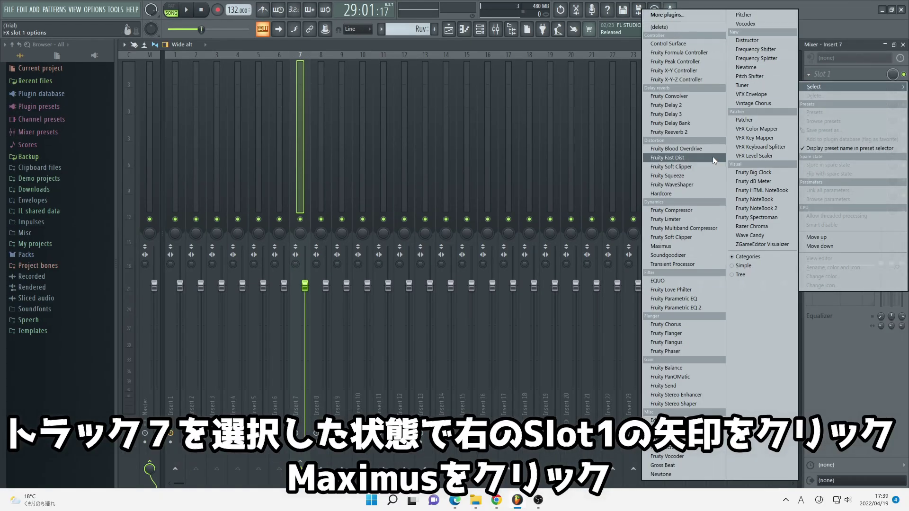
click(688, 247)
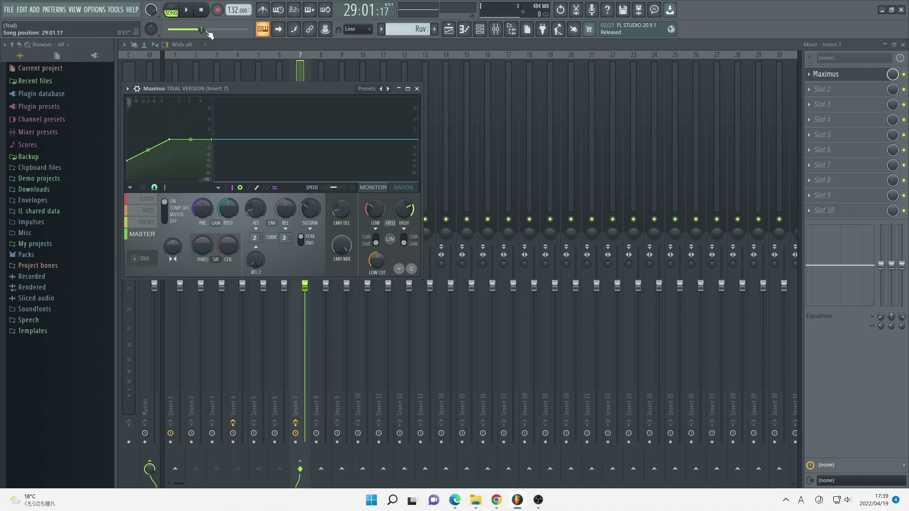
- Play the song from the start in the Playlist, skipping to bars 5, 9 and 17 to compare the voices' volumes
click(188, 10)
click(447, 31)
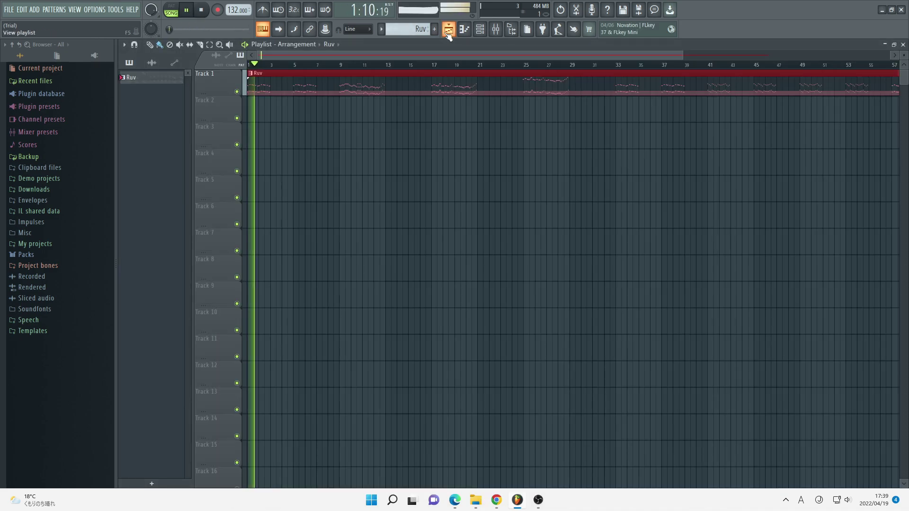
click(292, 66)
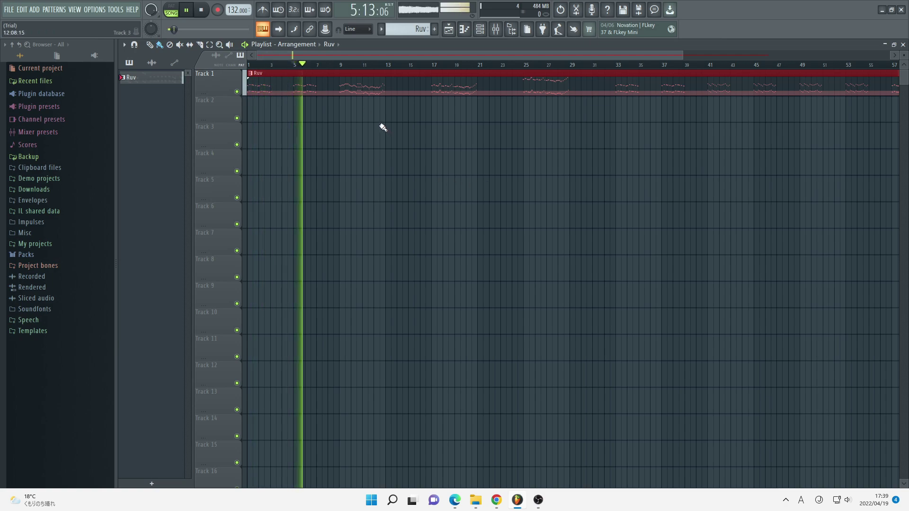
click(344, 67)
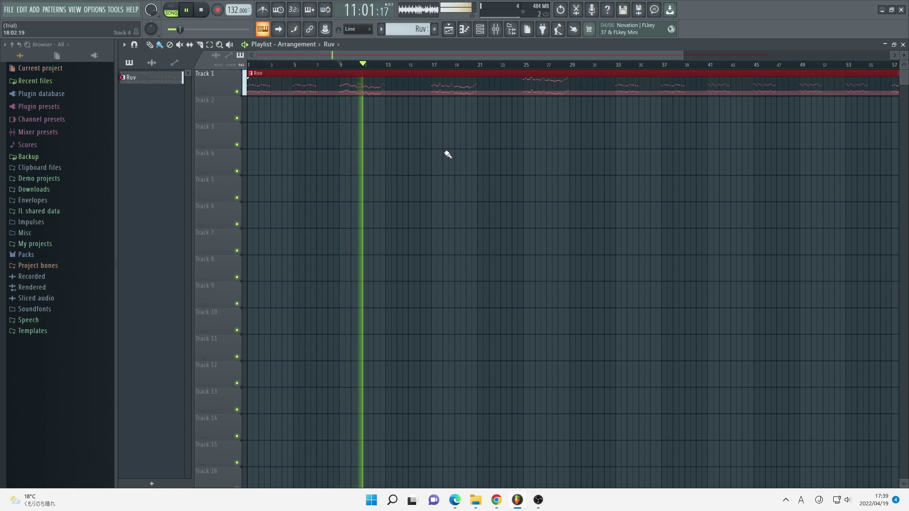
click(432, 65)
- Examine the Mixer's peak levels while playing the sections from bars 17 and 25, and pause playback
click(480, 29)
click(481, 31)
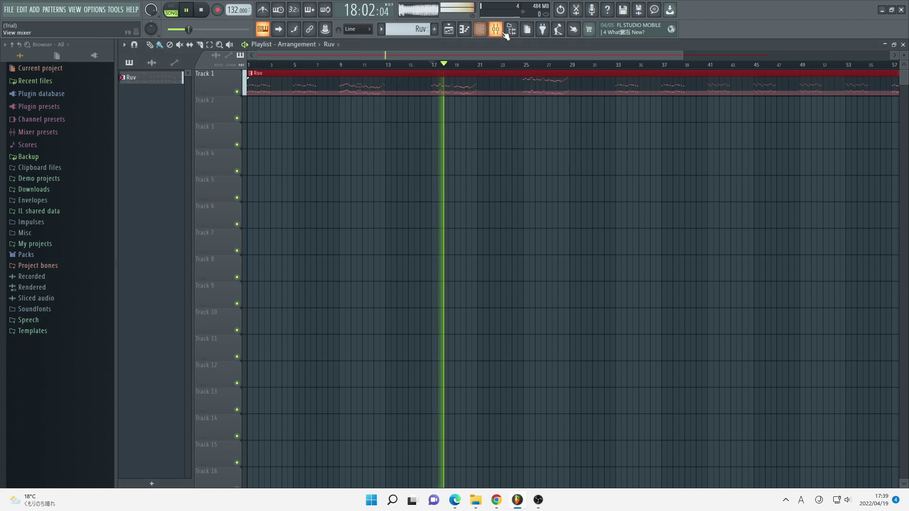
click(496, 30)
click(266, 108)
click(304, 105)
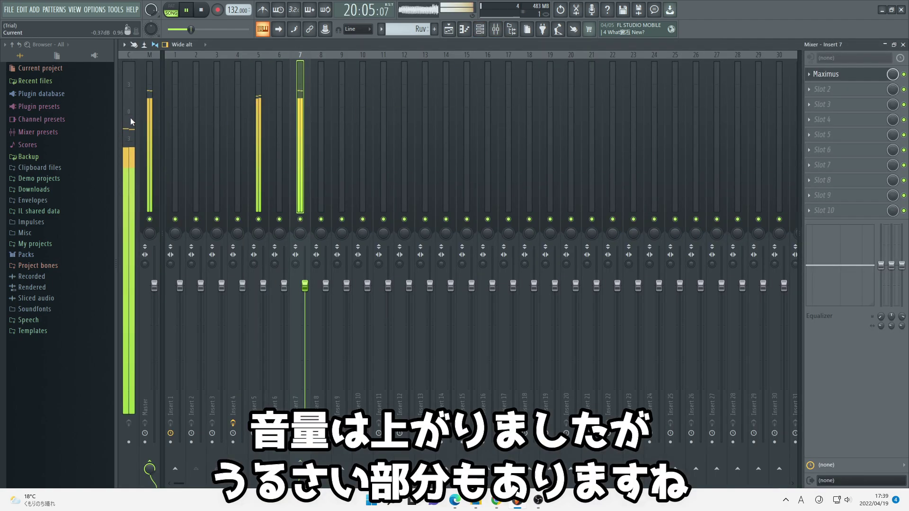
click(449, 30)
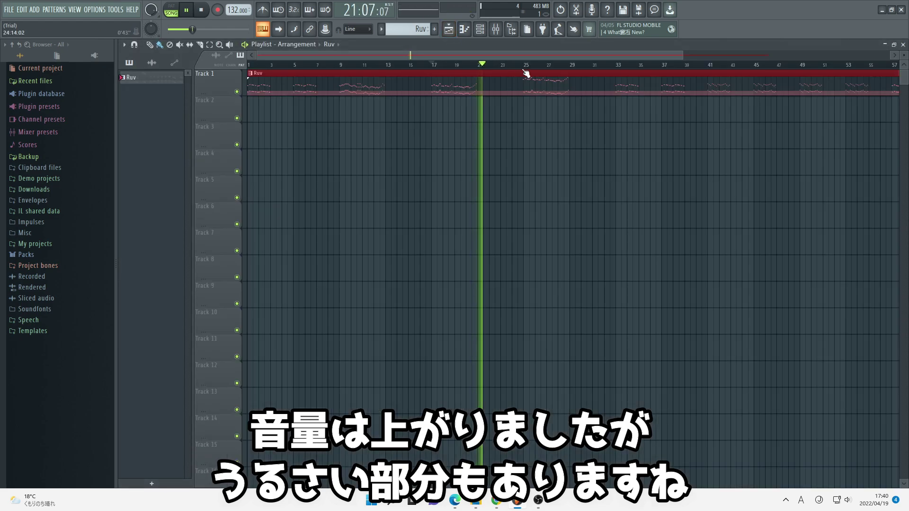
click(480, 29)
click(496, 32)
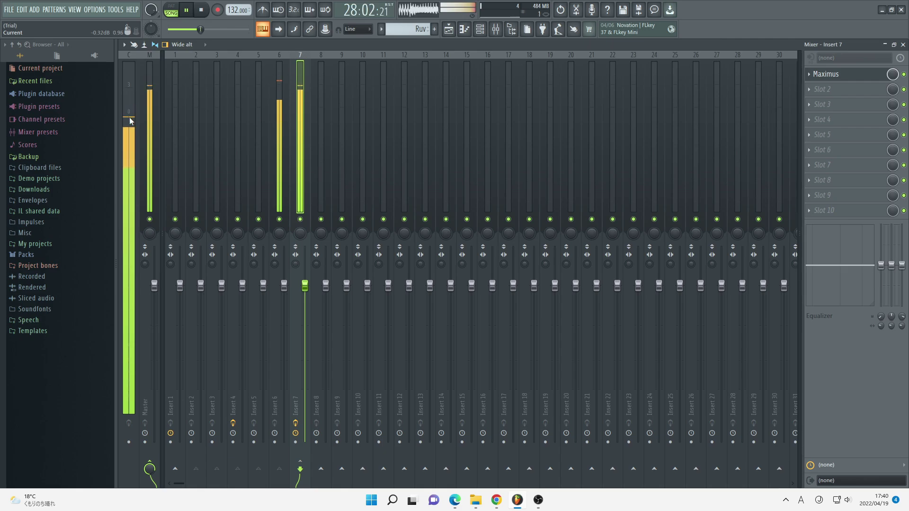
click(186, 11)
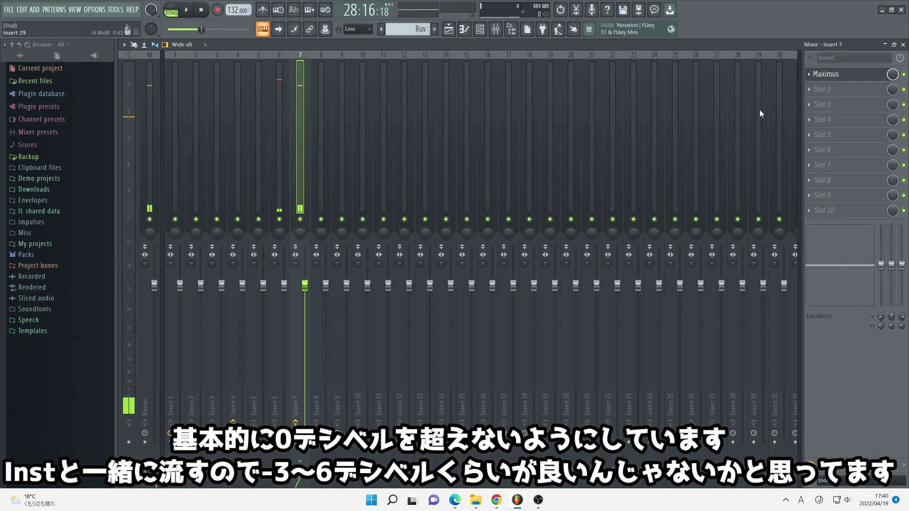
- Lower the upper part of the Maximus master curve on Insert 7 to reduce maximum volume, and replay the Agoti section
click(839, 75)
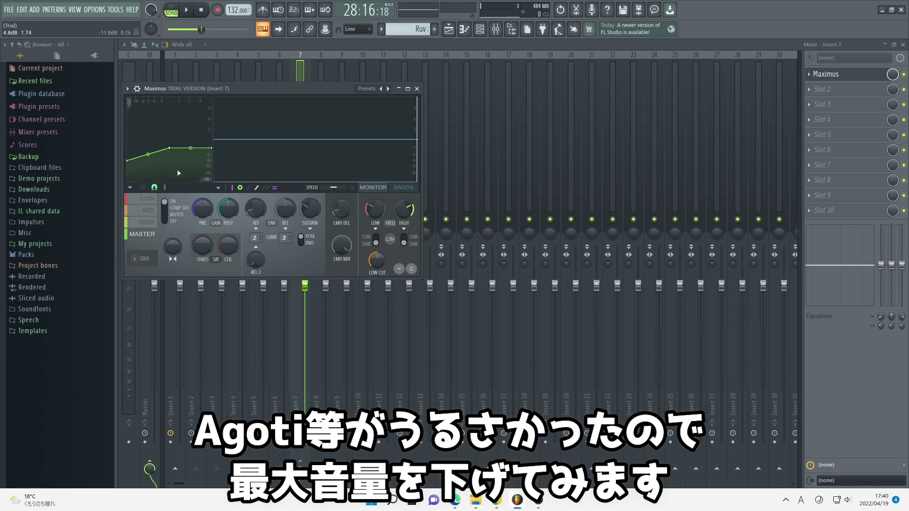
key(Escape)
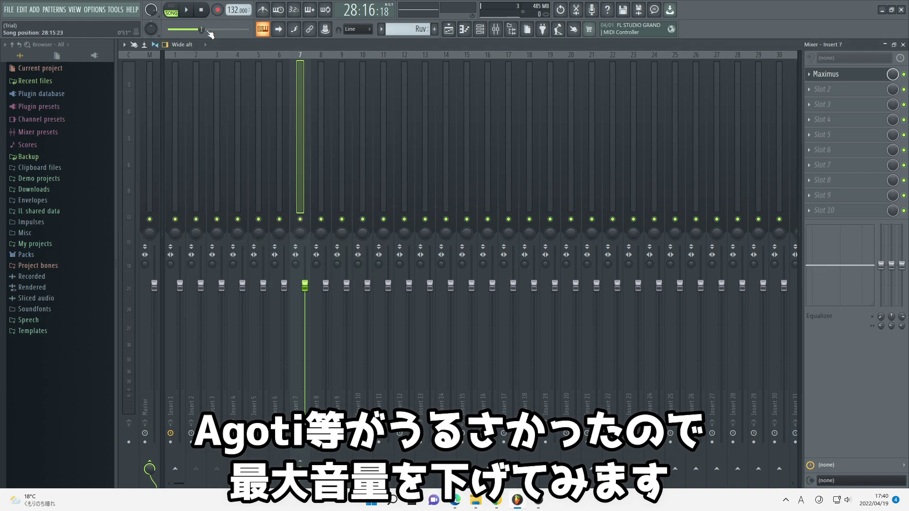
key(space)
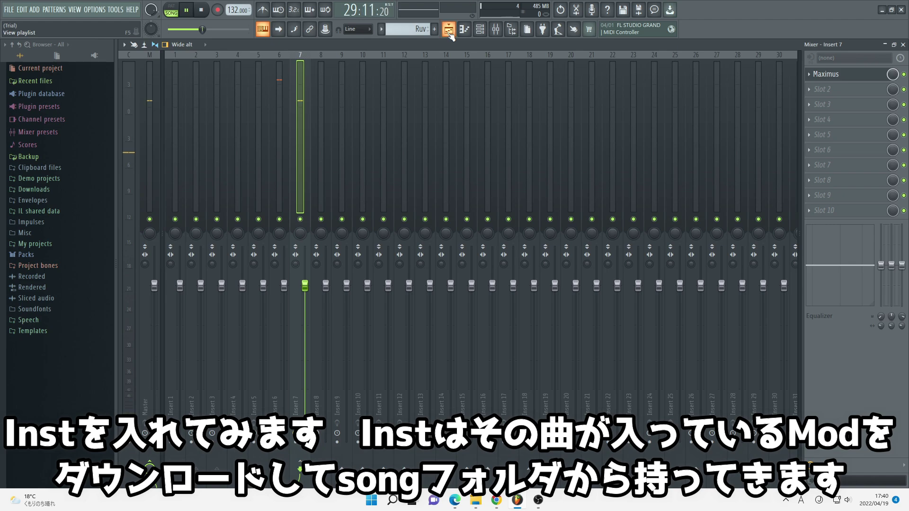
- Pause playback and place the Inst file from the zavodila download folder on Playlist Track 2 at the song's start
click(449, 33)
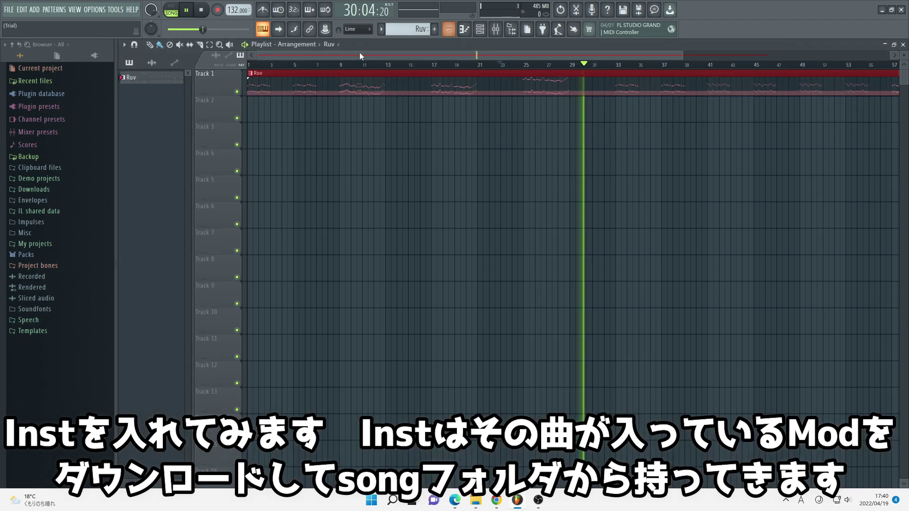
click(187, 11)
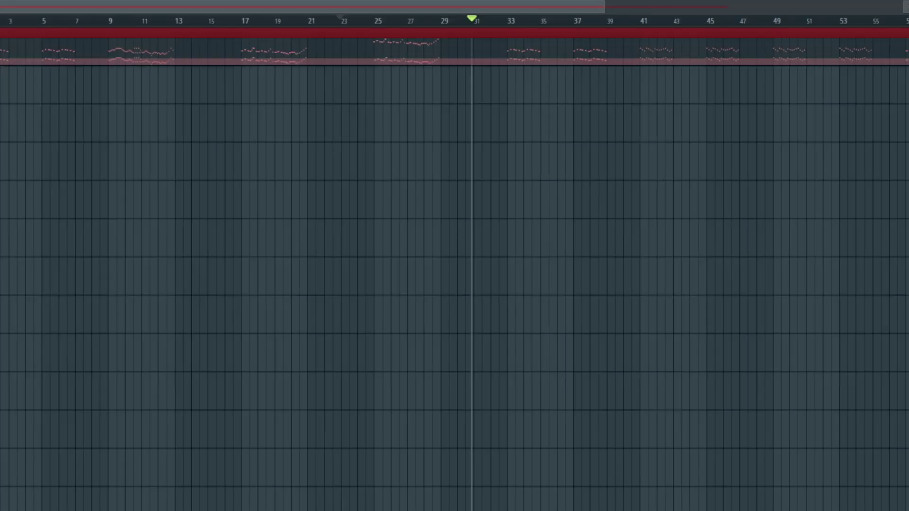
click(475, 496)
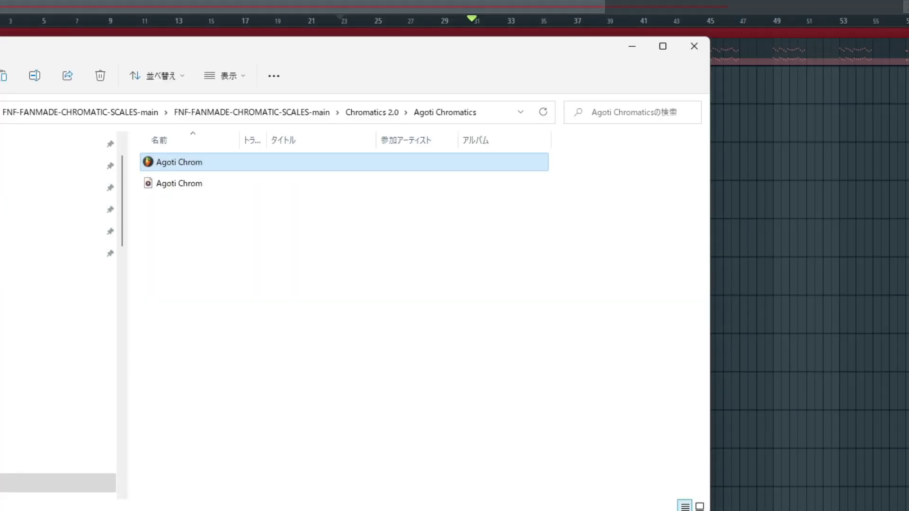
click(213, 165)
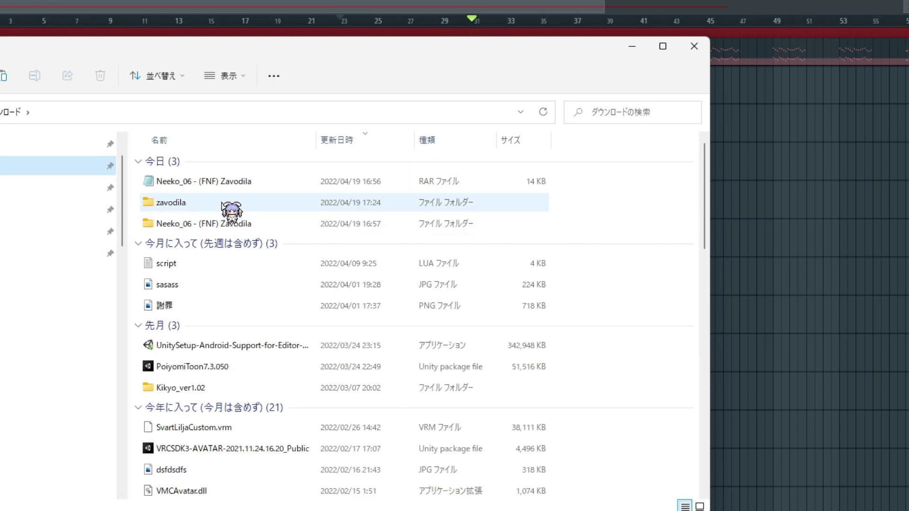
click(221, 202)
double_click(221, 202)
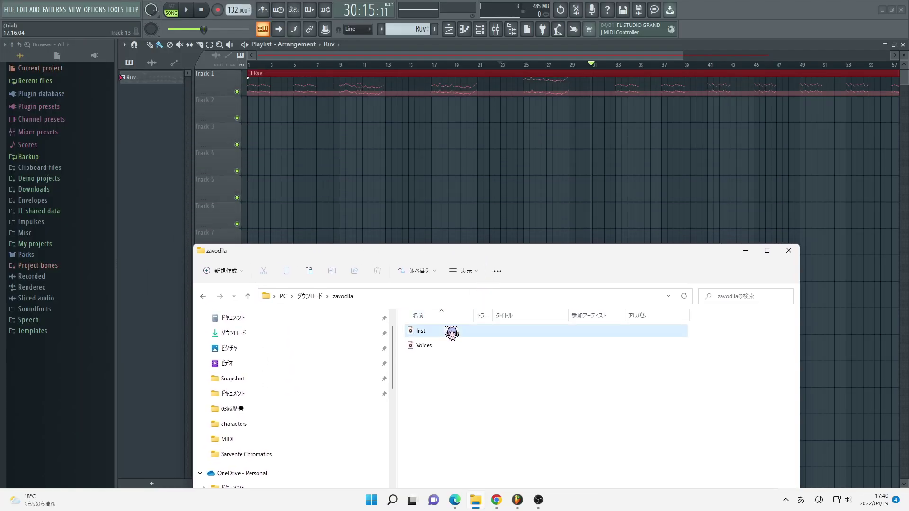
click(206, 166)
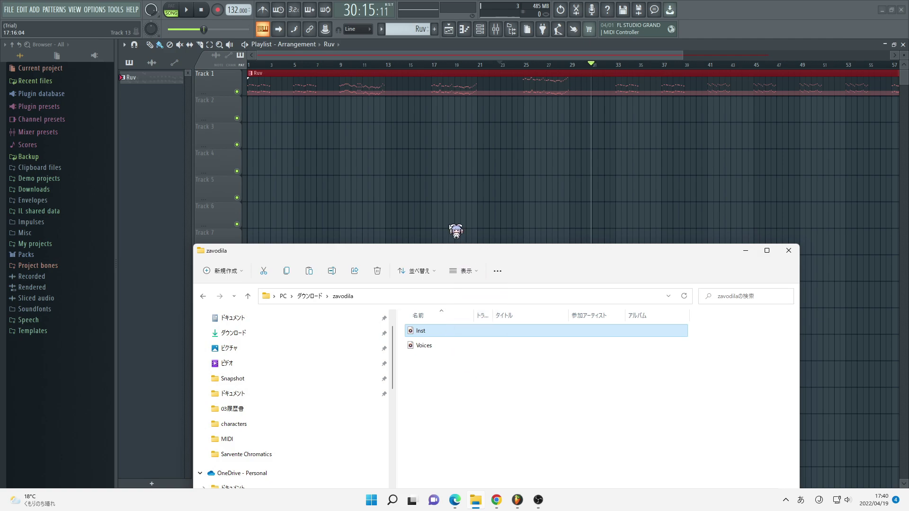
drag(254, 110, 252, 108)
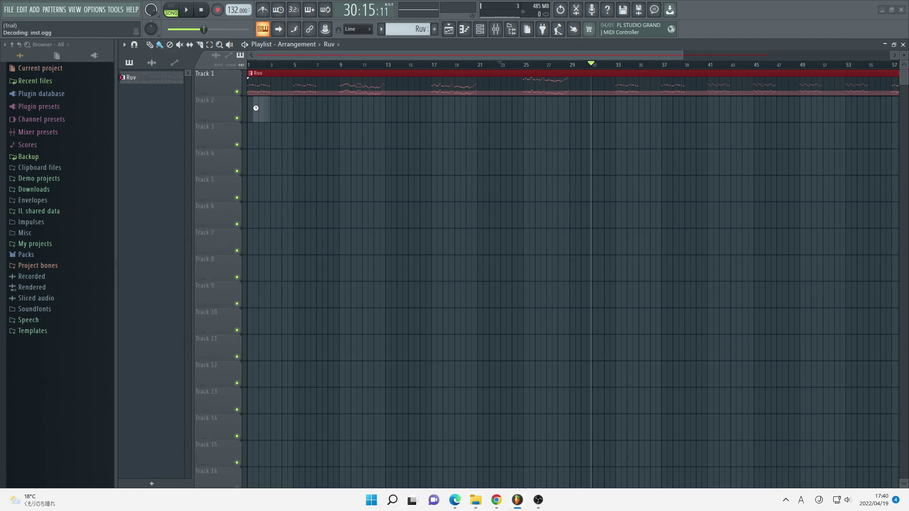
- Play the song from bar 1 and lower the Inst channel's volume in the Channel rack, moving the rack clear of the tracks
drag(260, 65, 248, 65)
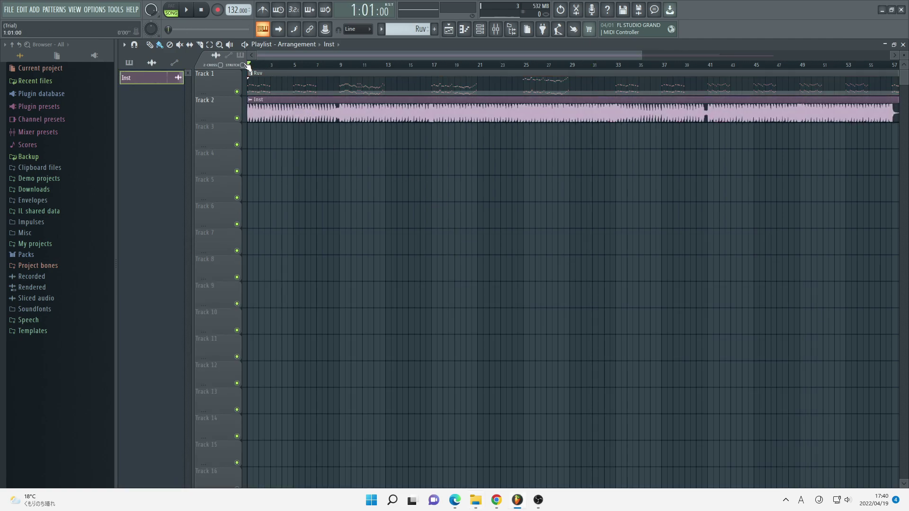
key(space)
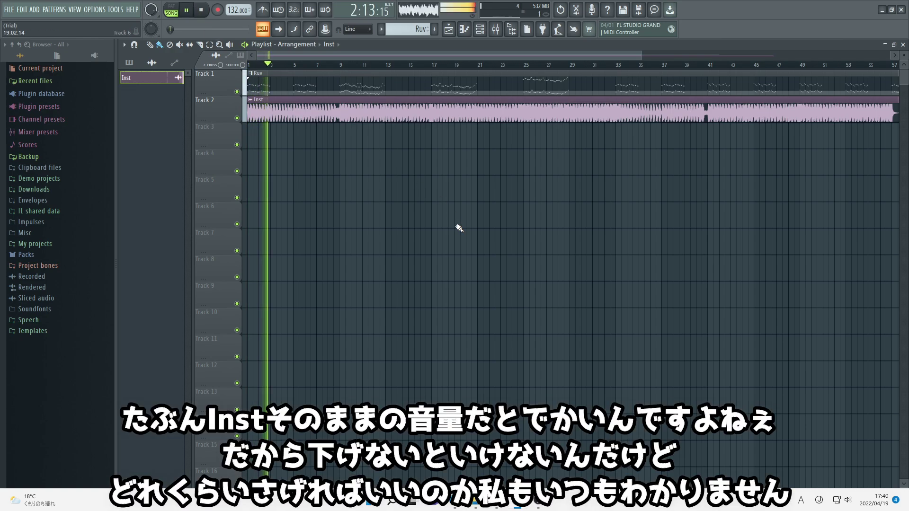
click(479, 29)
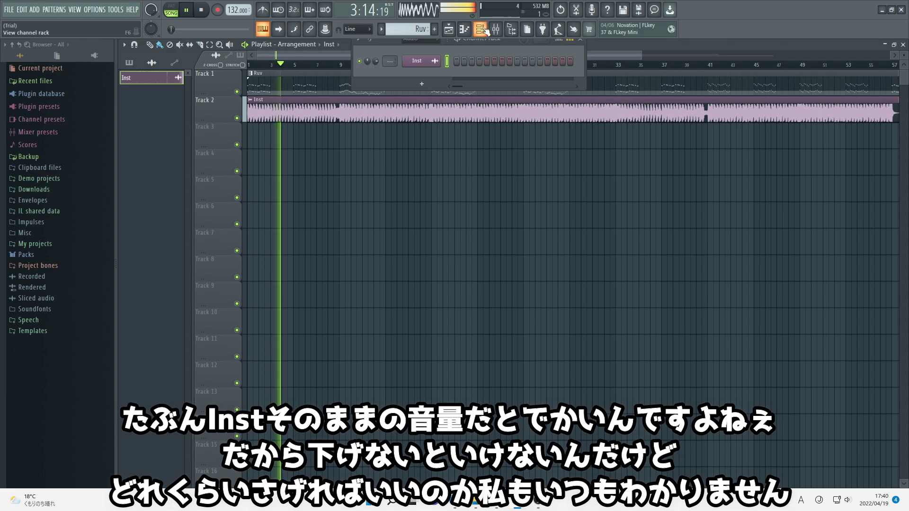
drag(376, 61, 377, 66)
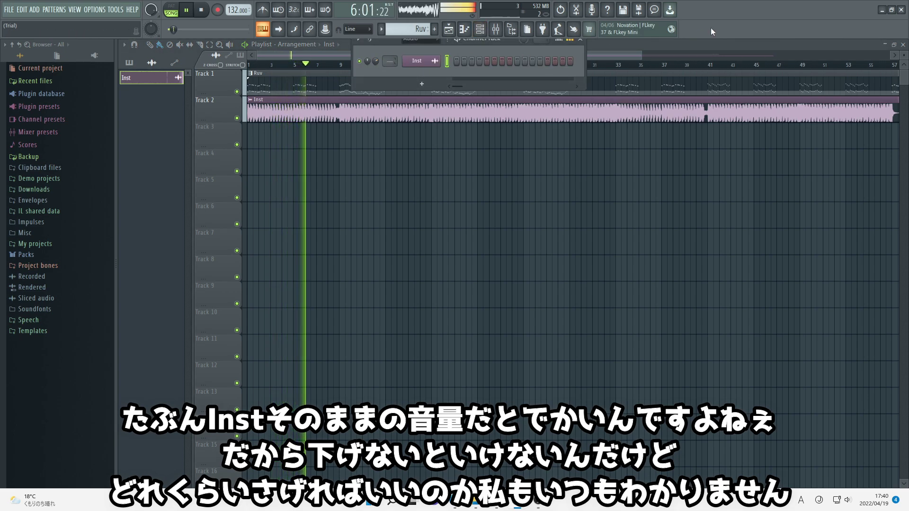
drag(539, 39, 572, 388)
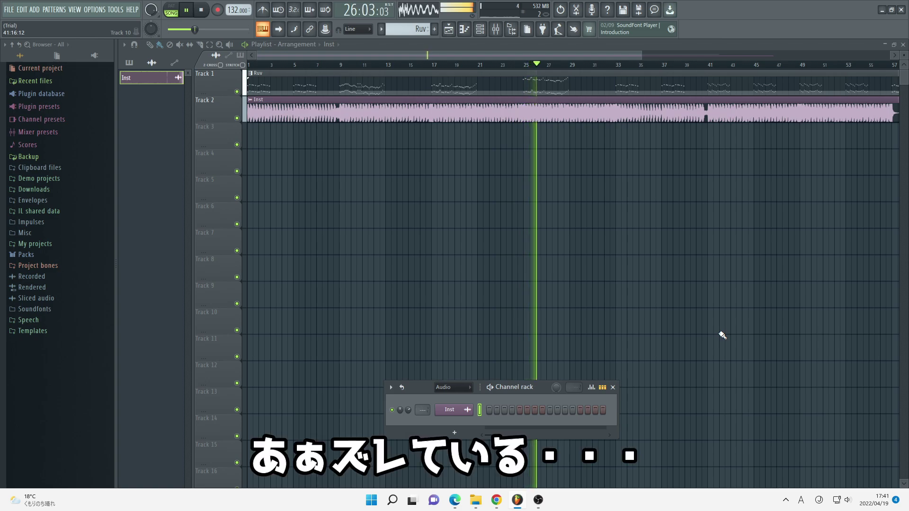
- Pause playback and select all Agoti Chrom notes in the Piano roll to line them up with the start of bar 25
click(189, 10)
click(464, 29)
click(325, 44)
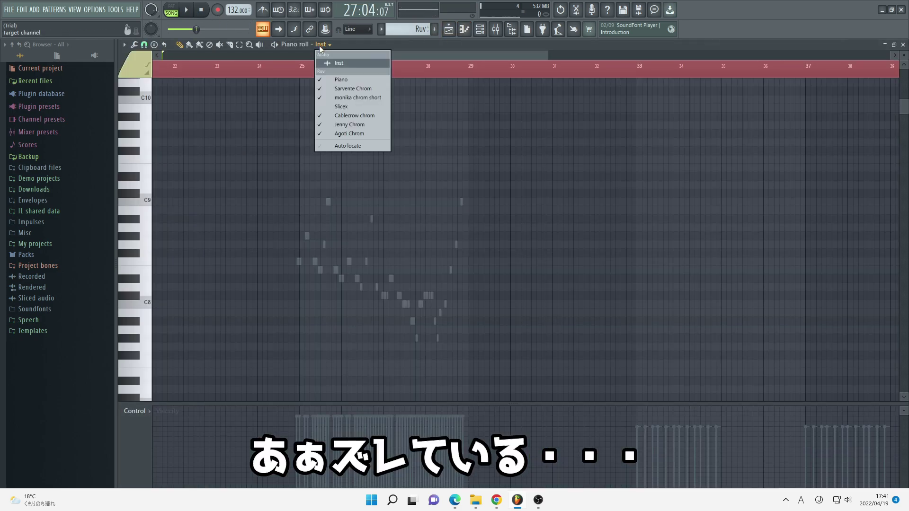
click(362, 134)
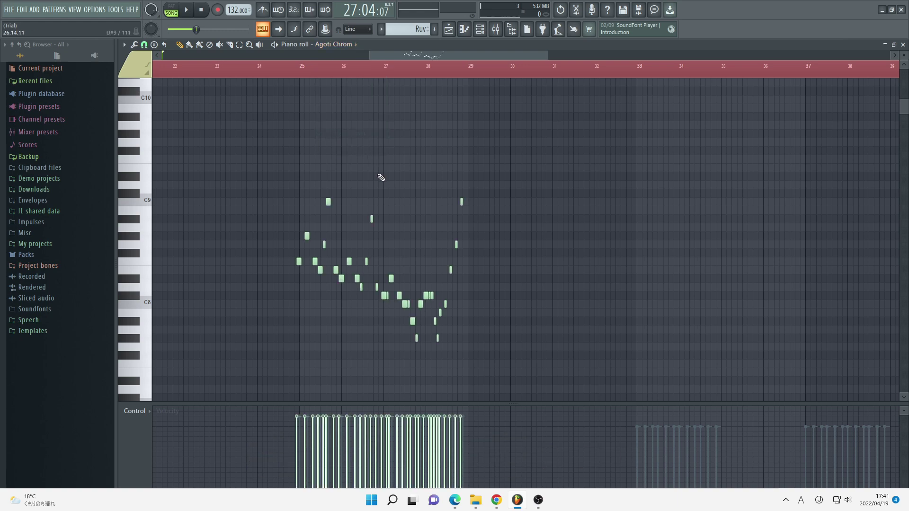
scroll(322, 265, up, 6)
key(ctrl+a)
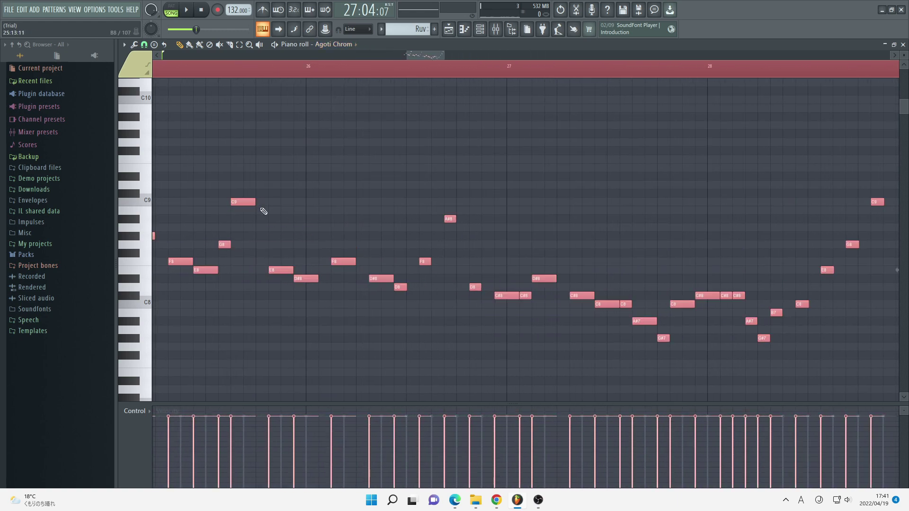
scroll(387, 160, up, 5)
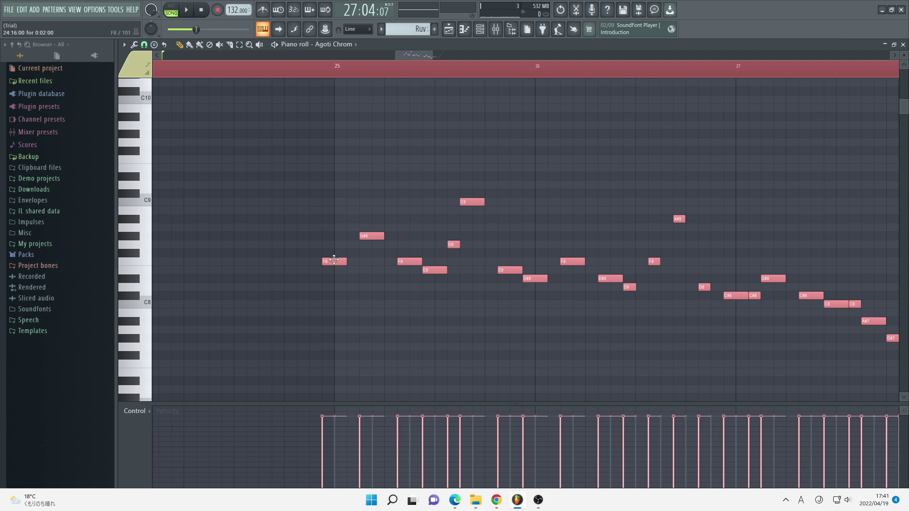
scroll(387, 160, down, 5)
key(F5)
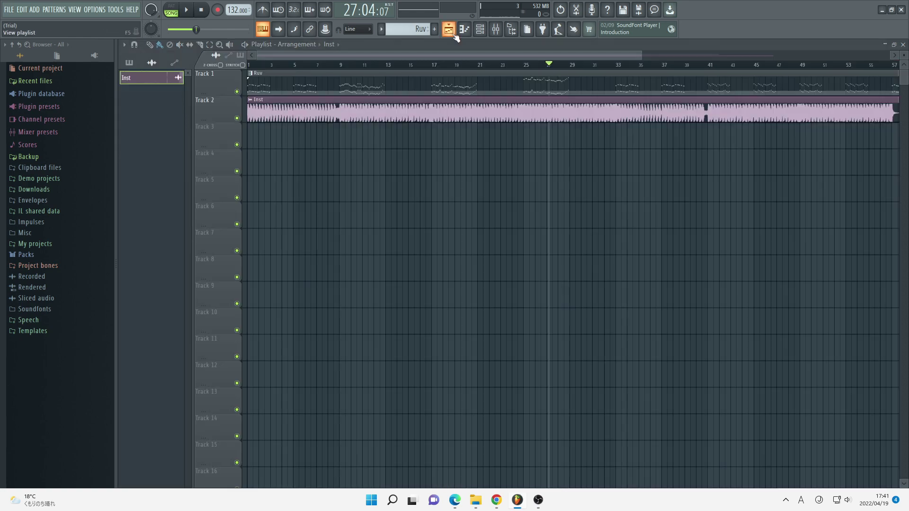
- Replay the Playlist from about bar 23 to check the Agoti section against the instrumental, and pause playback
click(512, 66)
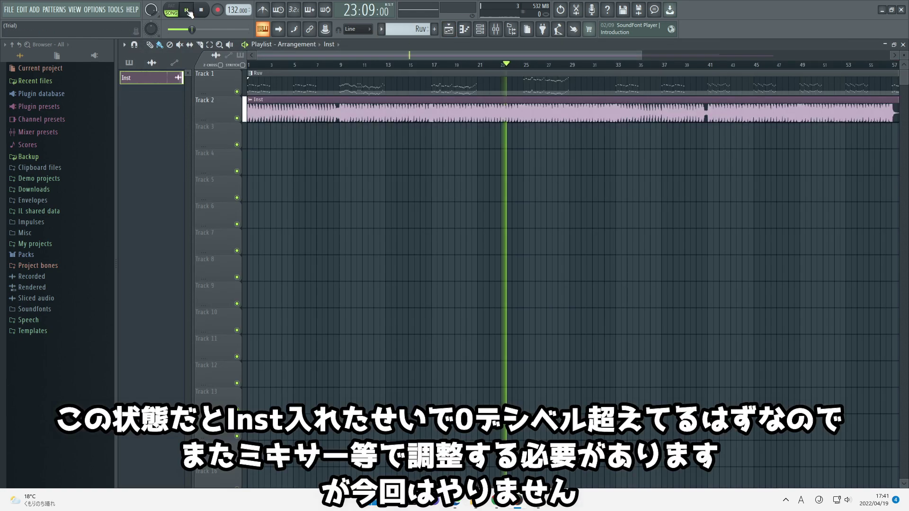
key(space)
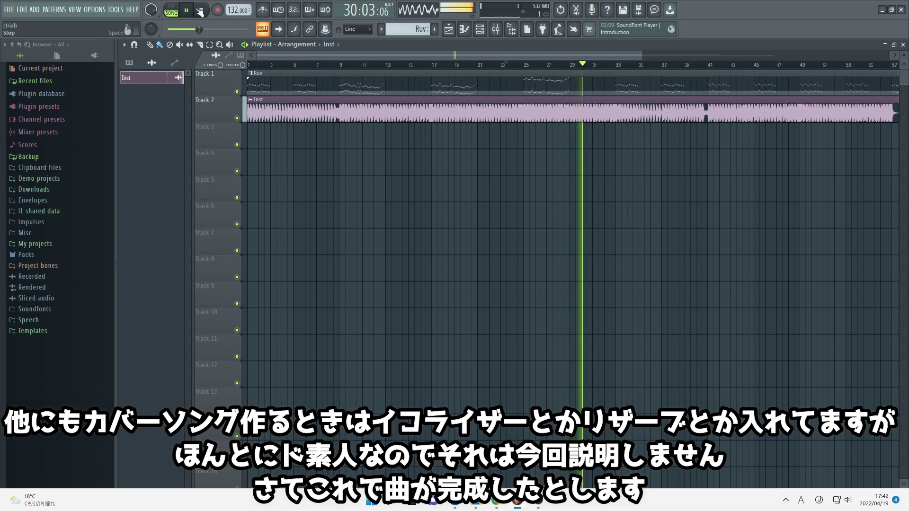
click(188, 9)
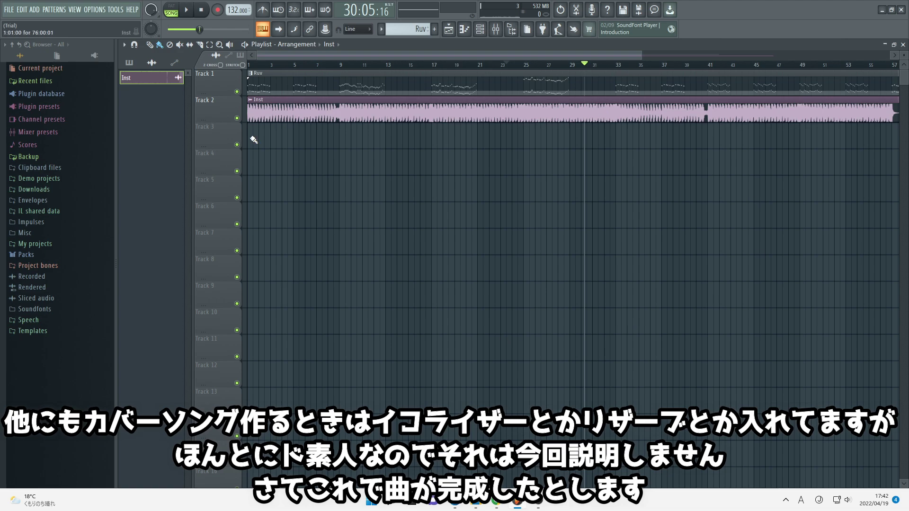
- Export the song as an OGG file named aaaaa to the Downloads folder and open the exported file
click(9, 10)
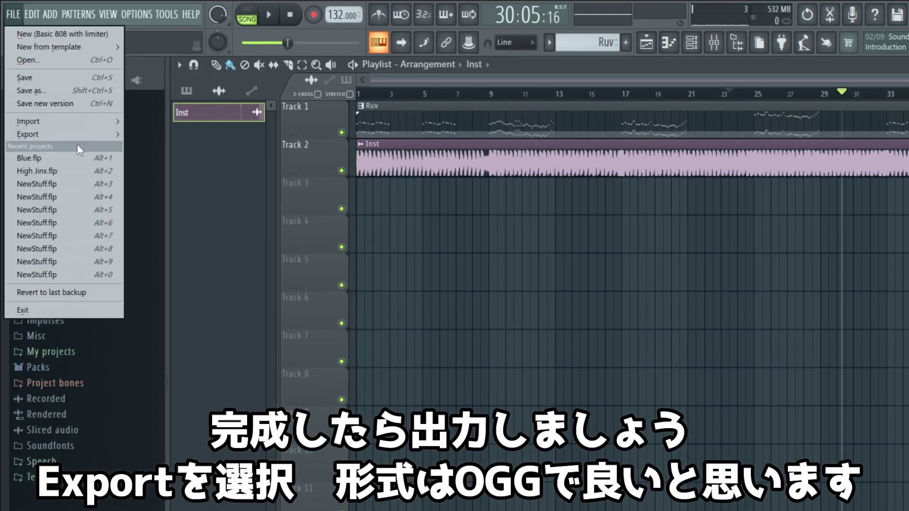
mouse_move(26, 138)
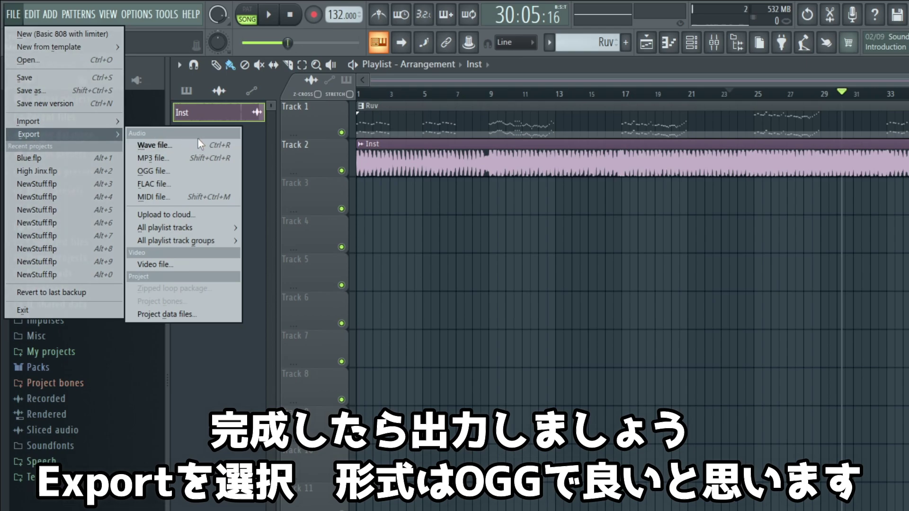
click(196, 172)
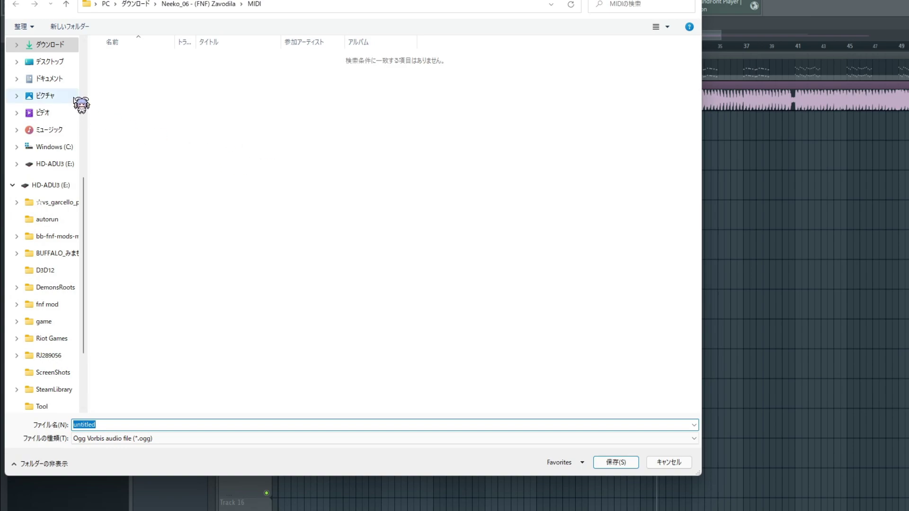
scroll(74, 99, up, 2)
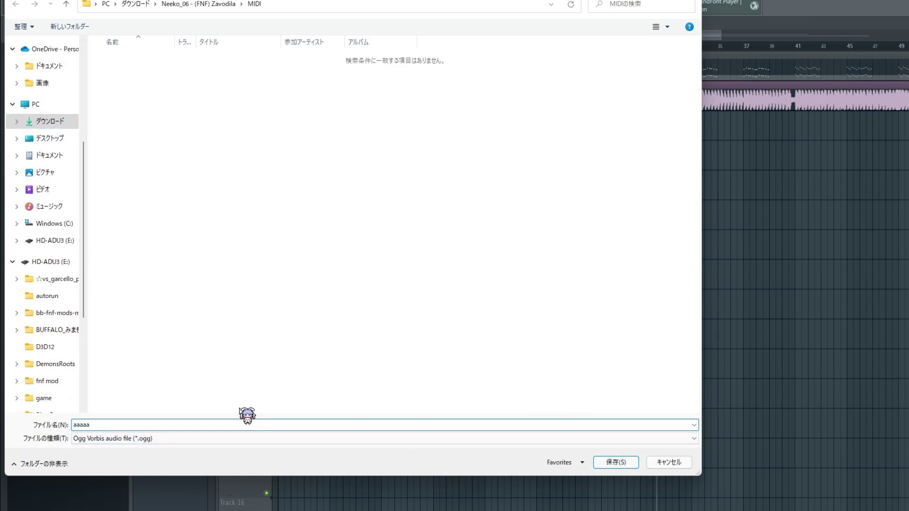
click(624, 466)
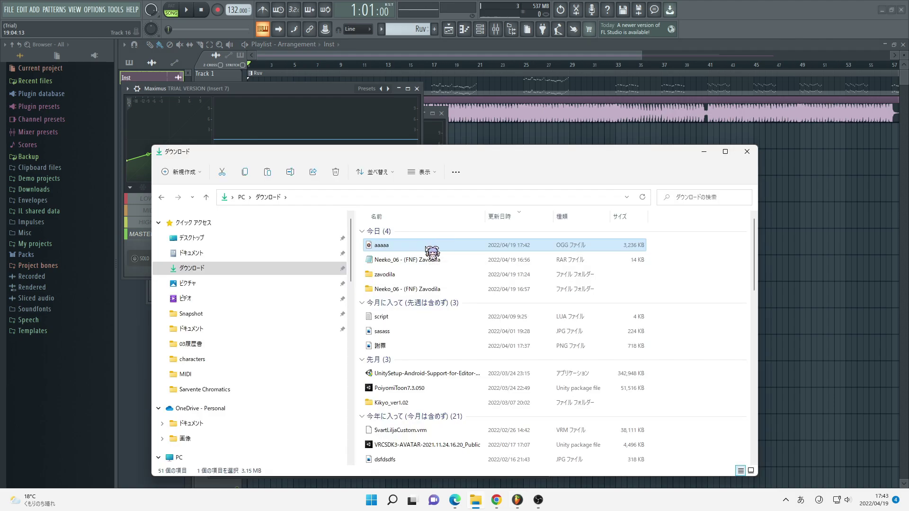
double_click(433, 247)
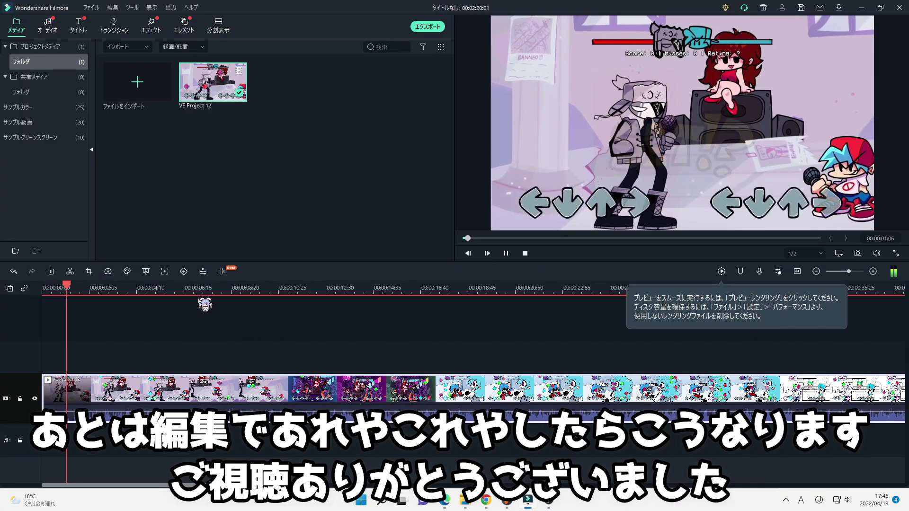
- Preview the cover video in Wondershare Filmora from about 7 seconds in, and fit the whole clip in the timeline
click(225, 288)
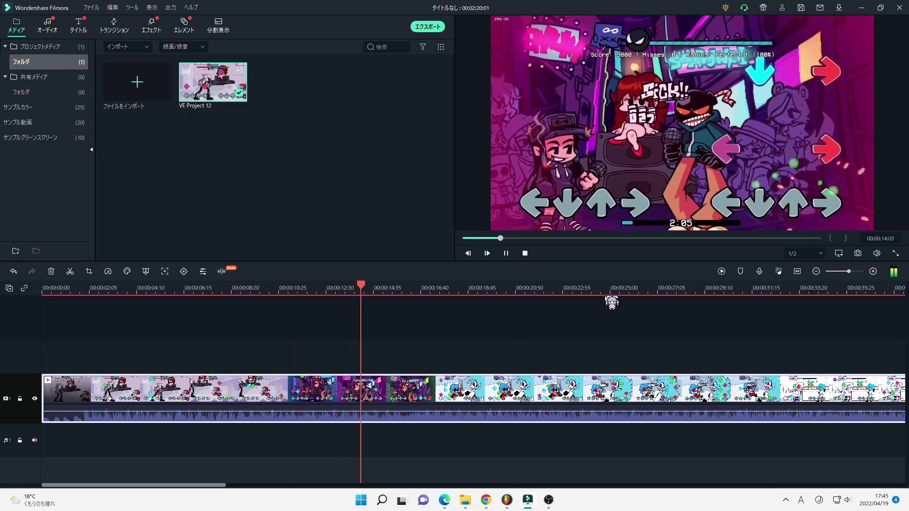
scroll(291, 309, down, 1)
scroll(290, 309, down, 3)
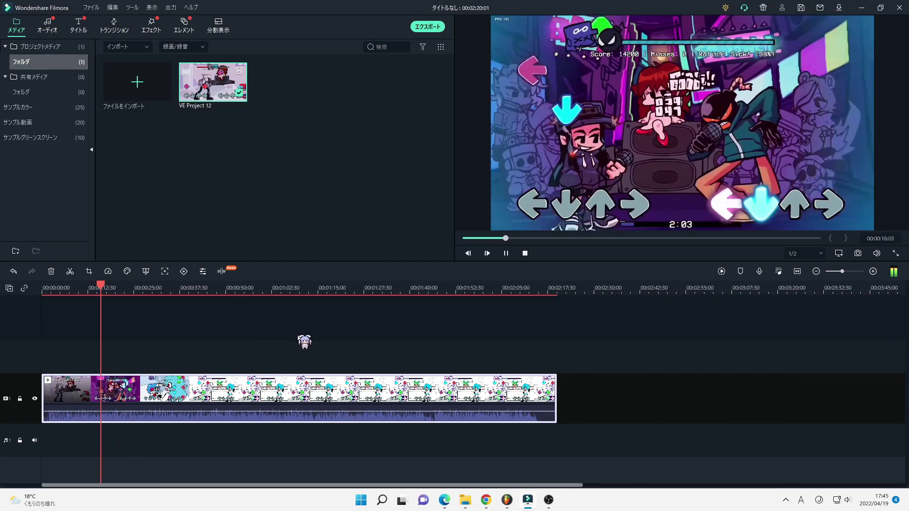